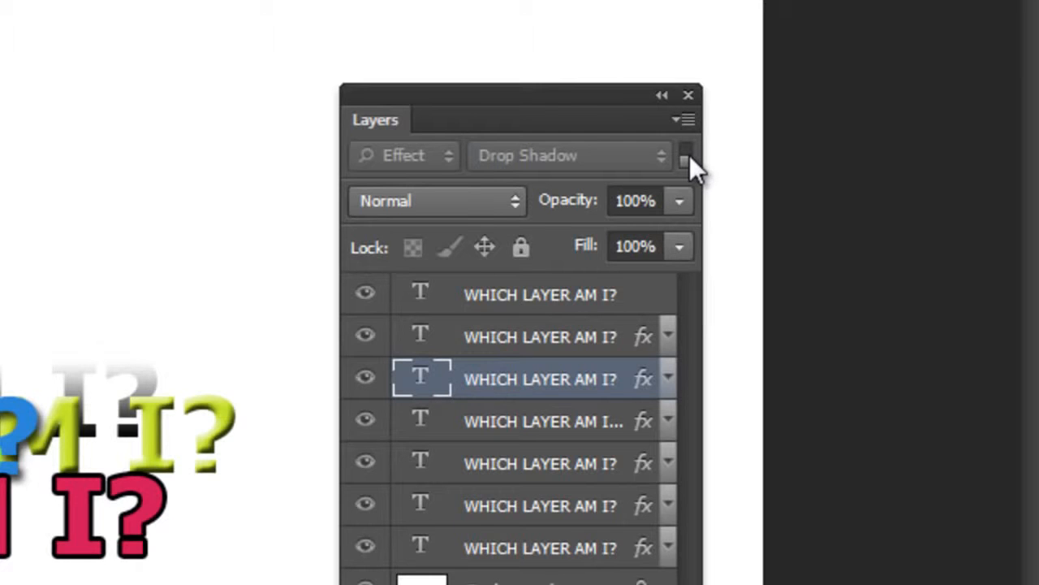
# Duplicate the three topmost WHICH LAYER AM I? text layers together and set the copies' blend mode to Overlay
pyautogui.keyDown('shift'); pyautogui.click(575, 299); pyautogui.keyUp('shift')
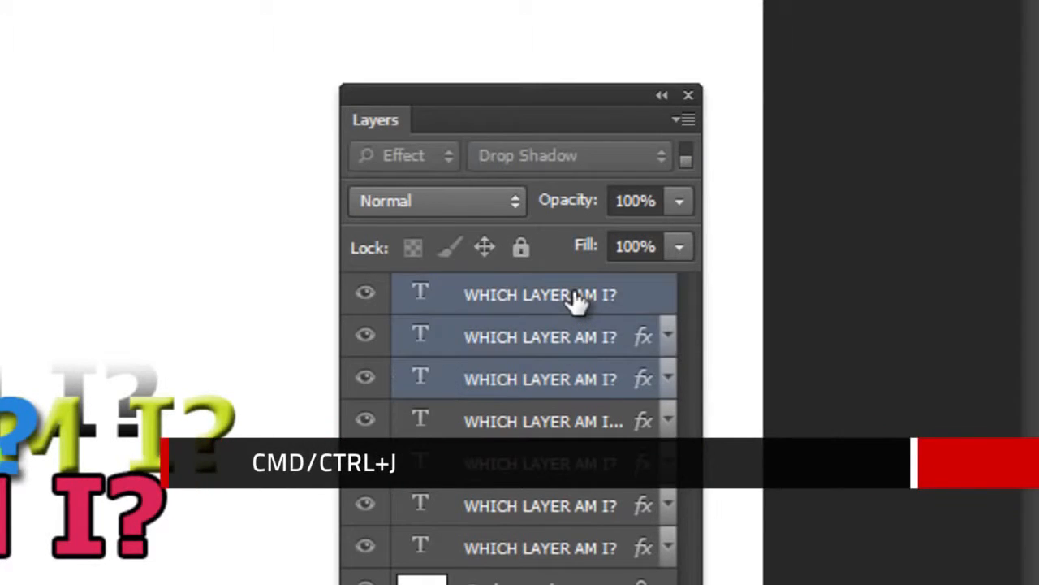
pyautogui.hotkey('ctrl', 'j')
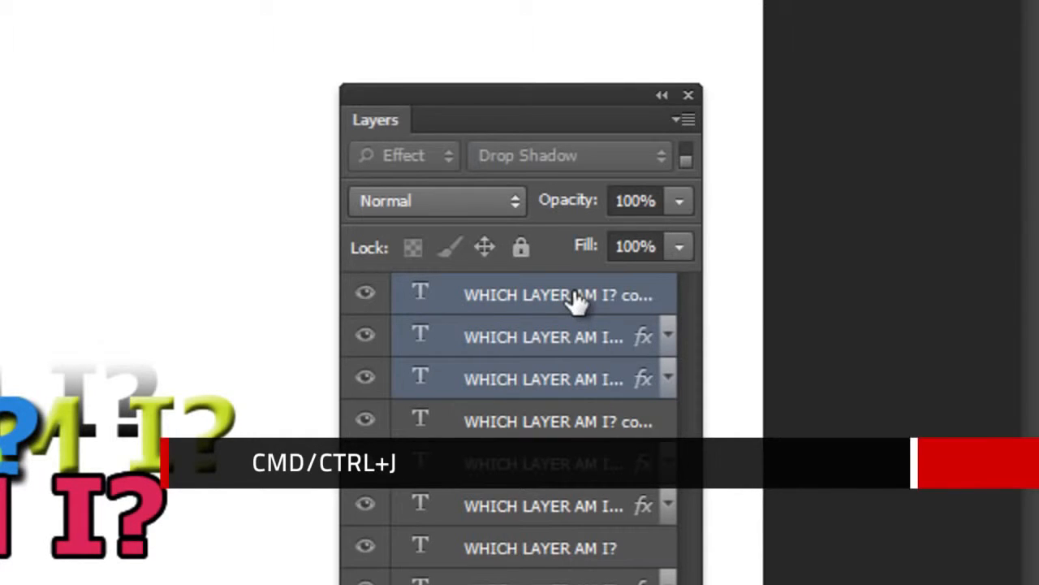
pyautogui.click(457, 202)
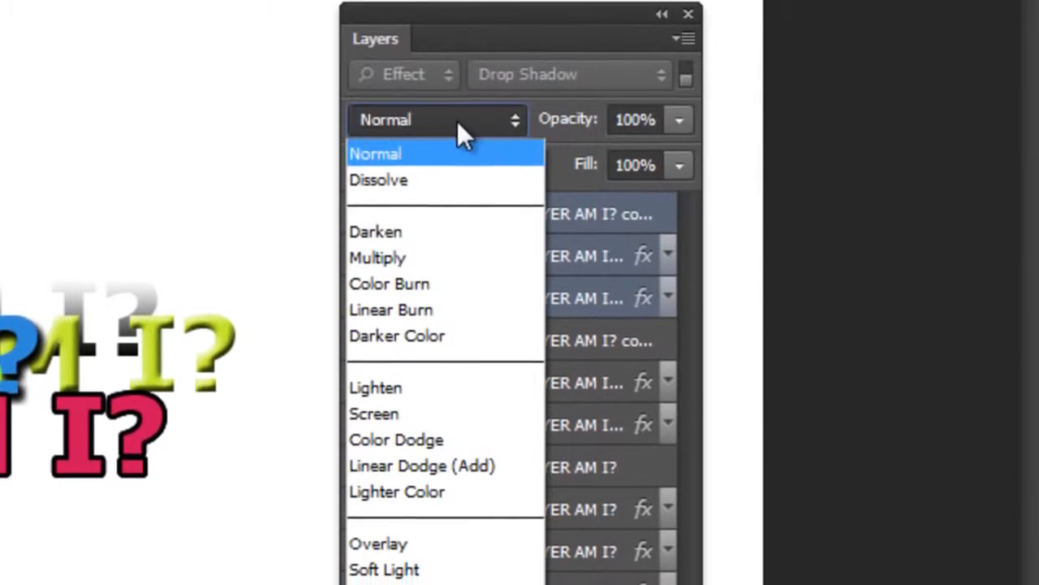
pyautogui.click(398, 544)
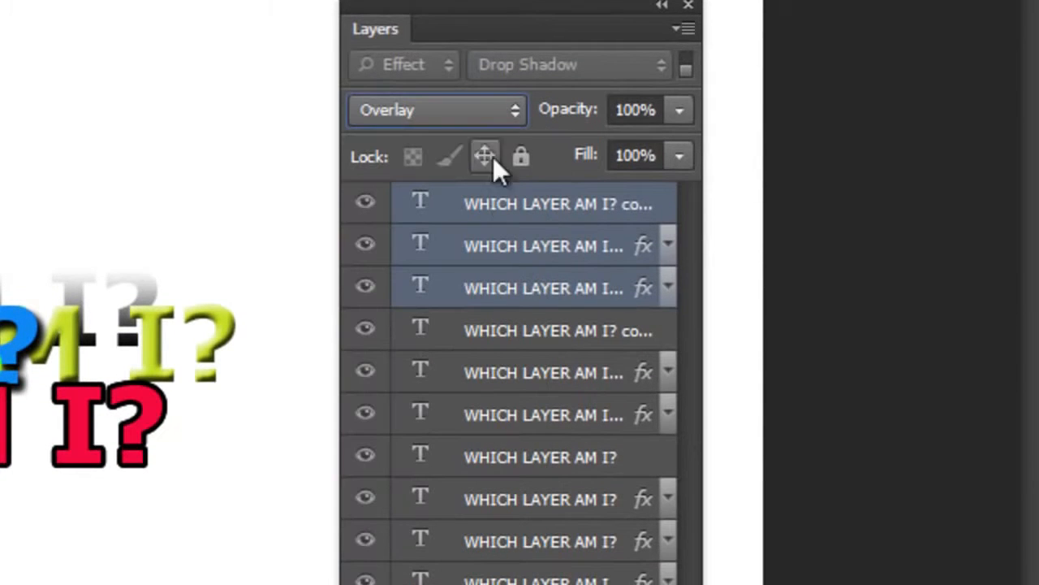
# Lock the position of the three selected text layer copies and set their opacity to 40%
pyautogui.click(484, 156)
pyautogui.click(679, 109)
pyautogui.moveTo(681, 145); pyautogui.dragTo(581, 143)
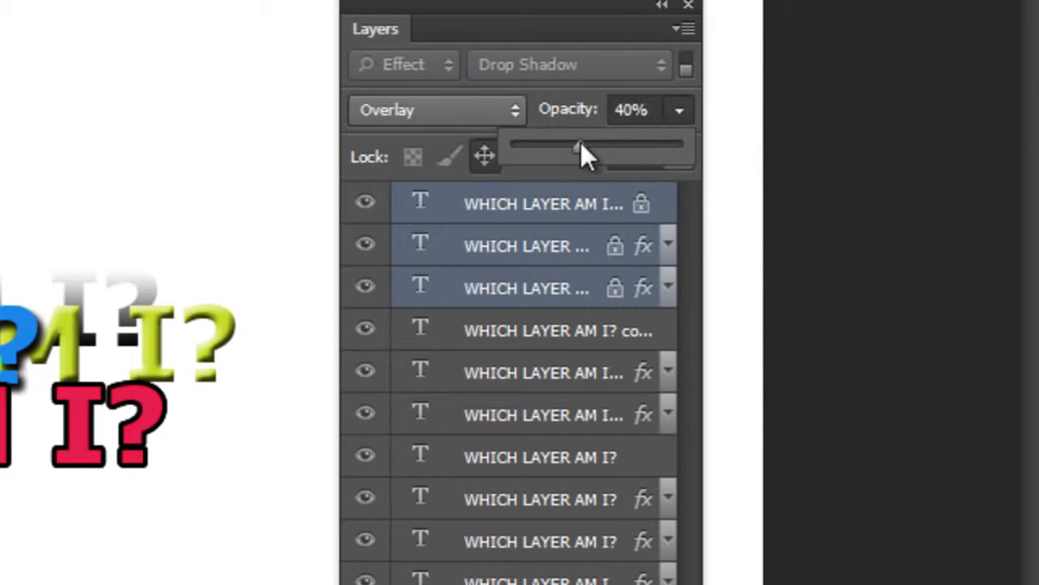
pyautogui.rightClick(550, 225)
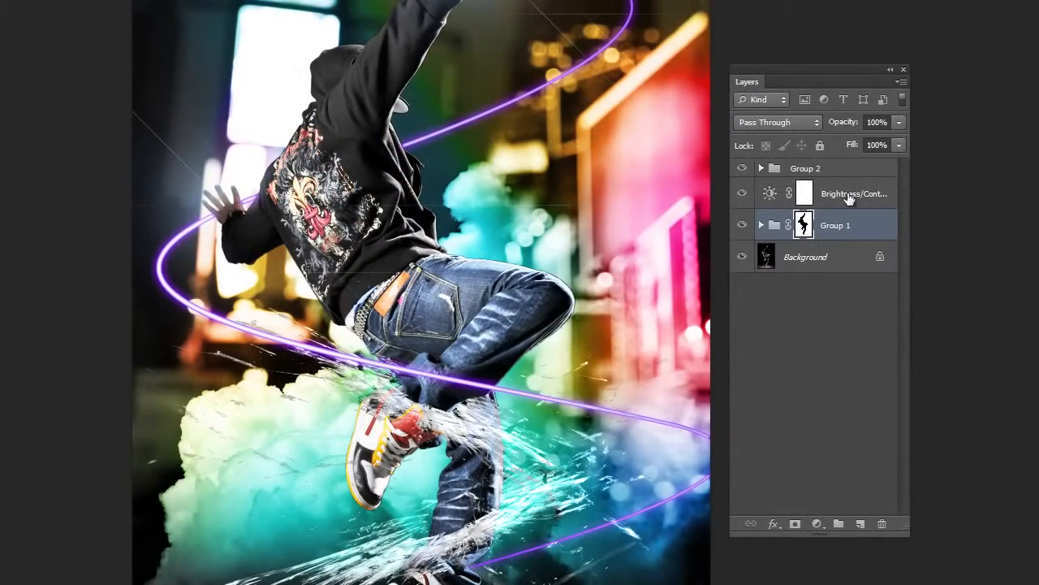
# Clip the Brightness/Contrast adjustment layer to Group 1, and open the layer options for Group 1
pyautogui.click(849, 199)
pyautogui.hotkey('ctrl', 'alt', 'g')
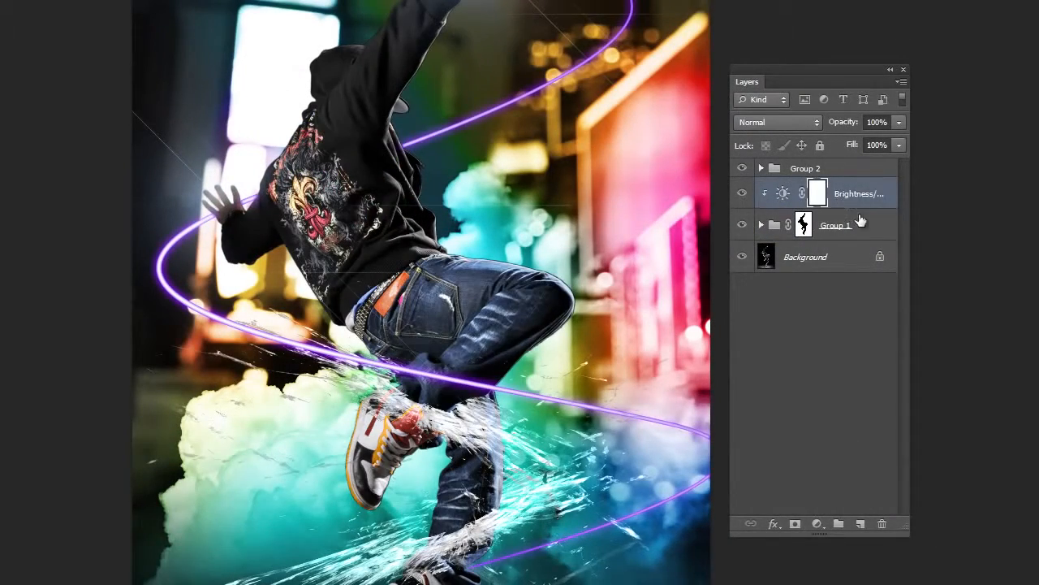
pyautogui.click(861, 221)
pyautogui.rightClick(860, 216)
pyautogui.click(918, 434)
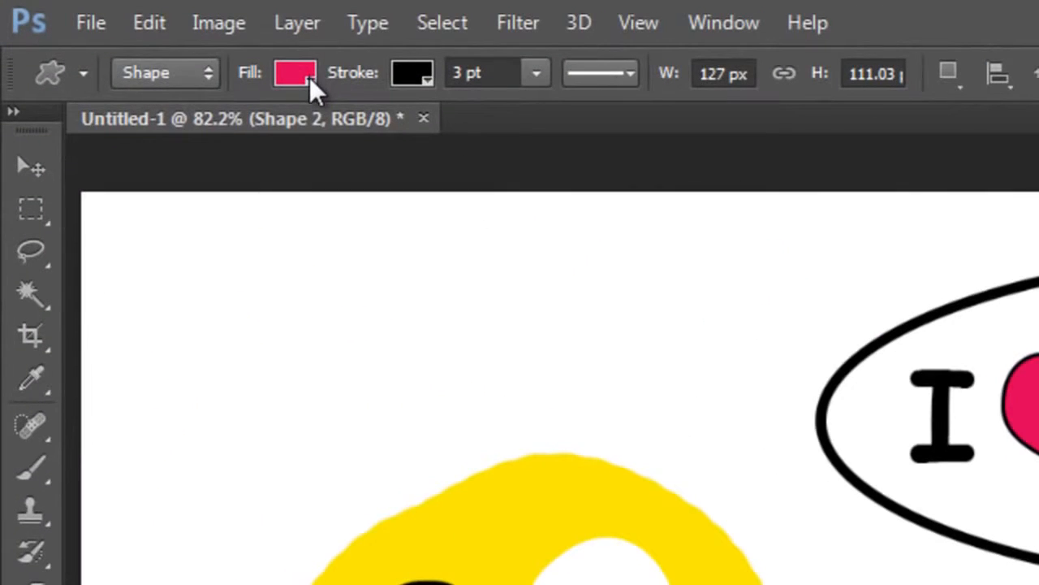
# Open the heart shape's fill and stroke colour options, trying a gradient stroke and switching back to a solid colour
pyautogui.click(310, 77)
pyautogui.click(413, 76)
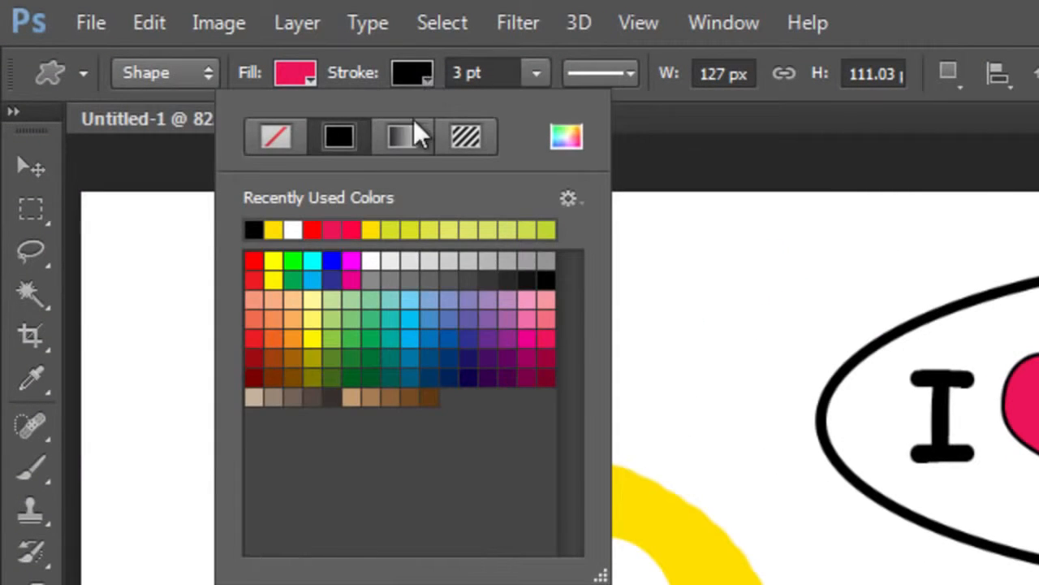
pyautogui.click(401, 137)
pyautogui.click(338, 136)
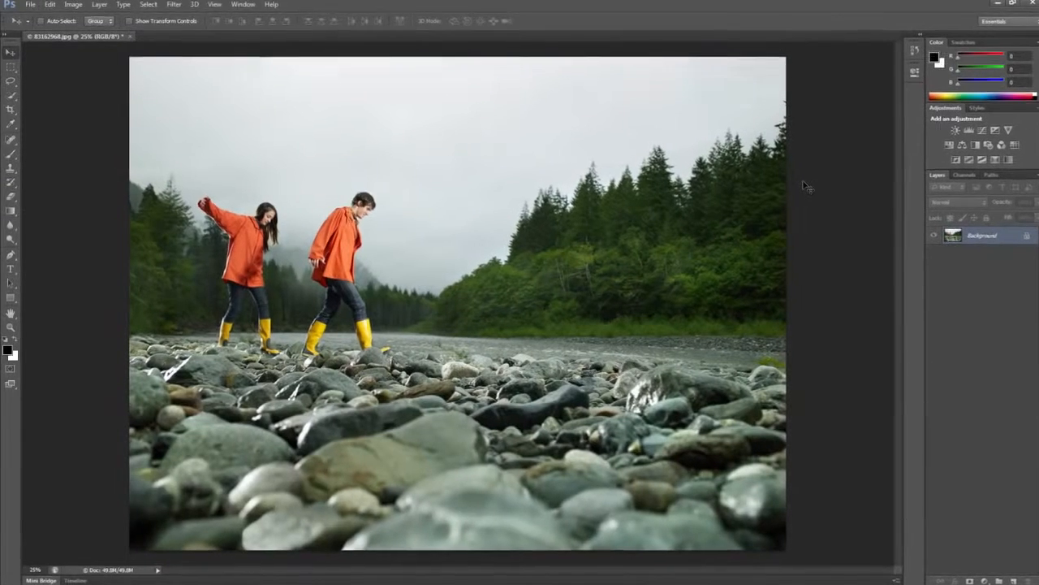
# Crop the riverbank photo to a frame around the two people in orange jackets, cutting away the forest side
pyautogui.press('c')
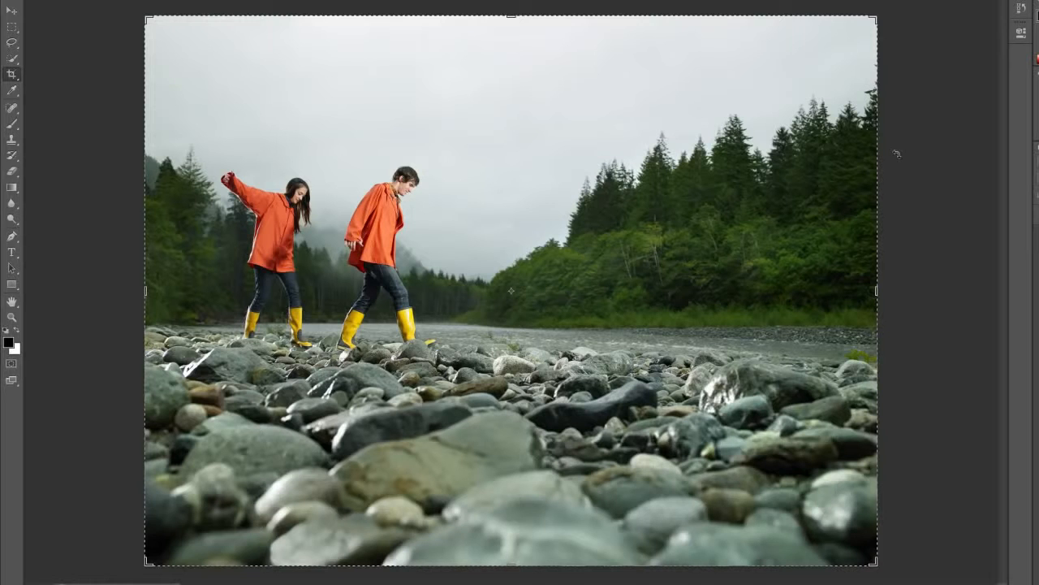
pyautogui.moveTo(880, 33); pyautogui.dragTo(741, 74)
pyautogui.moveTo(684, 126); pyautogui.dragTo(649, 159)
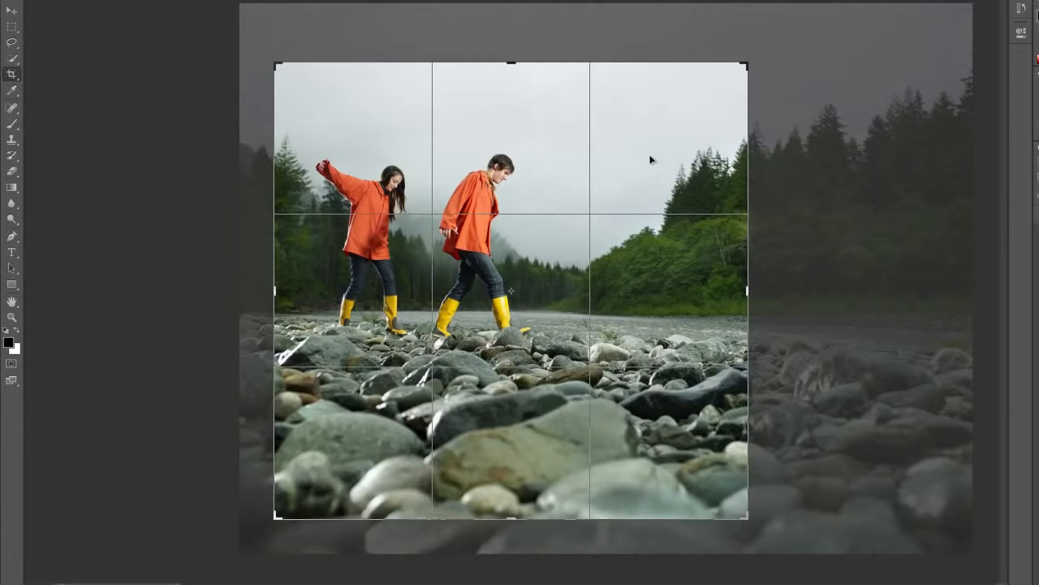
pyautogui.moveTo(276, 64); pyautogui.dragTo(205, 57)
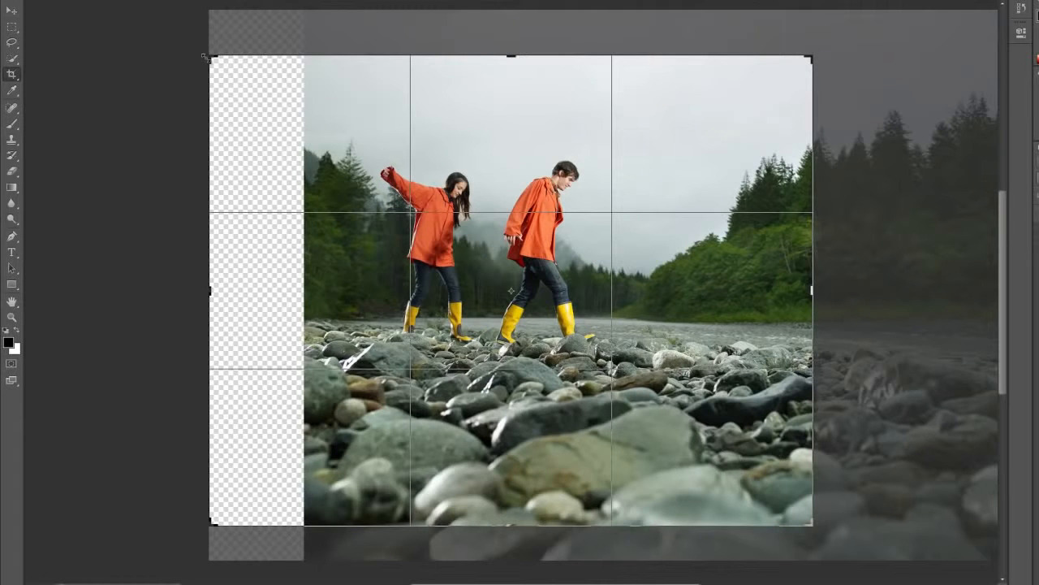
pyautogui.moveTo(206, 57); pyautogui.dragTo(262, 60)
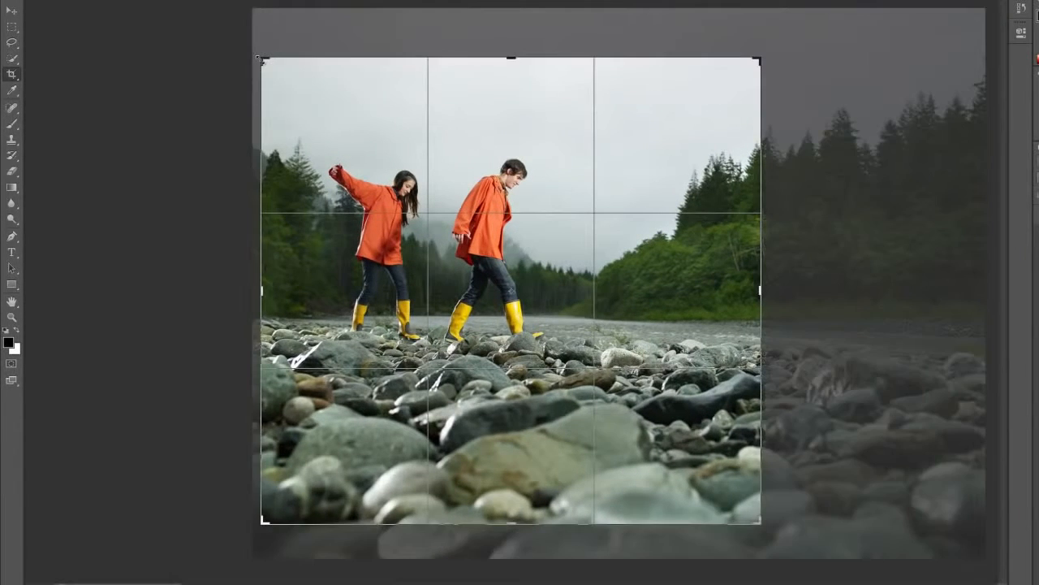
pyautogui.press('Return')
# Extend the crop frame outward to recover the hidden image area, enable Delete Cropped Pixels, and readjust the frame's upper edge
pyautogui.moveTo(772, 528); pyautogui.dragTo(870, 510)
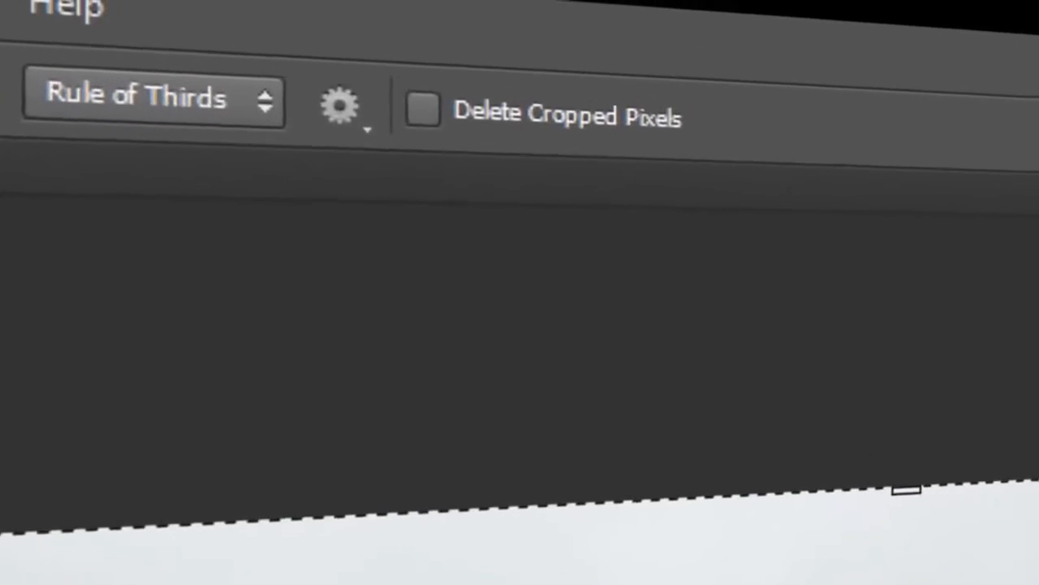
pyautogui.click(422, 110)
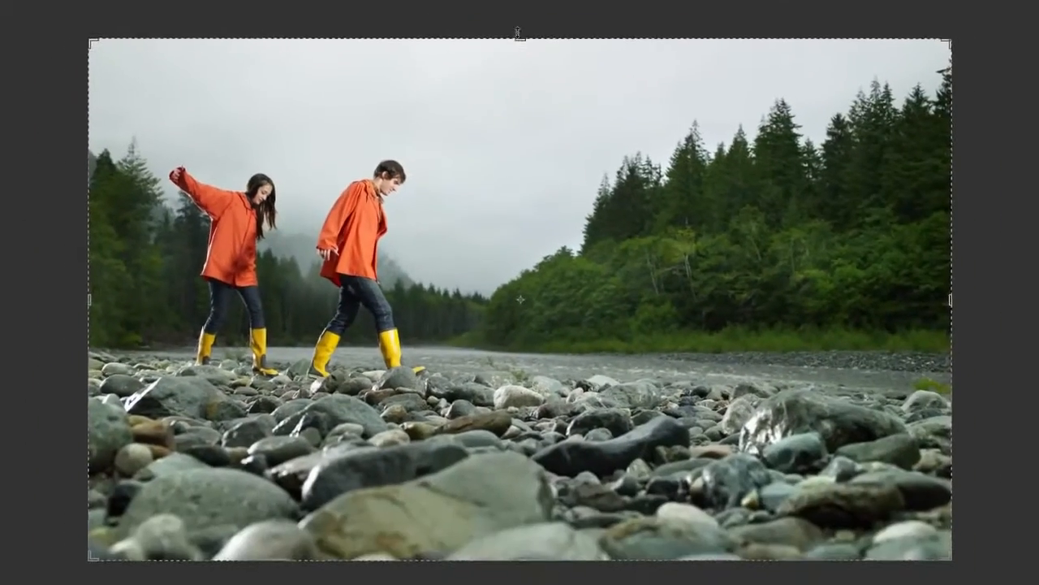
pyautogui.moveTo(591, 114); pyautogui.dragTo(572, 40)
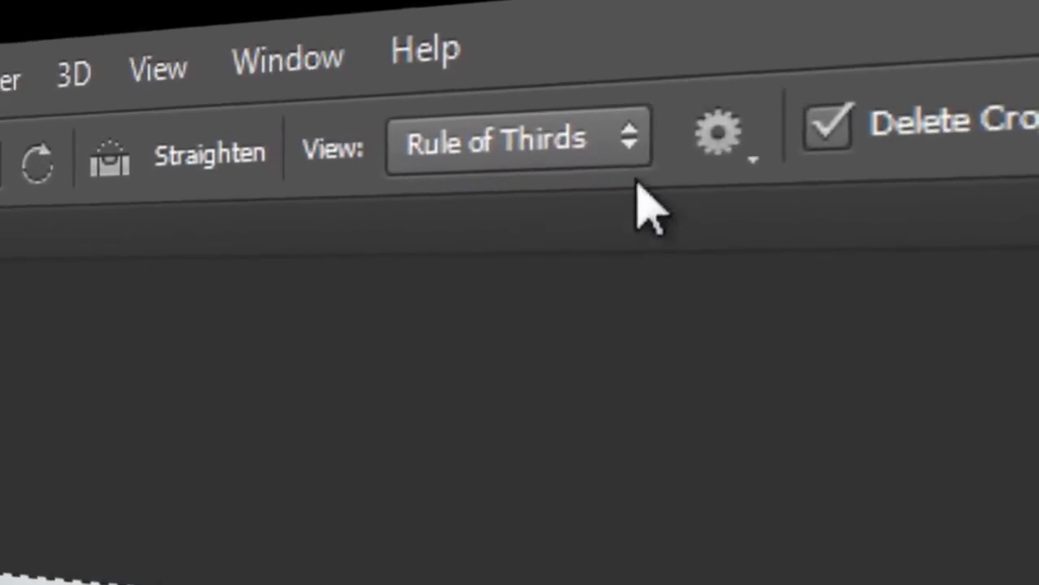
# Review the crop overlay options and cycle through the overlays, ending on Golden Ratio
pyautogui.click(622, 144)
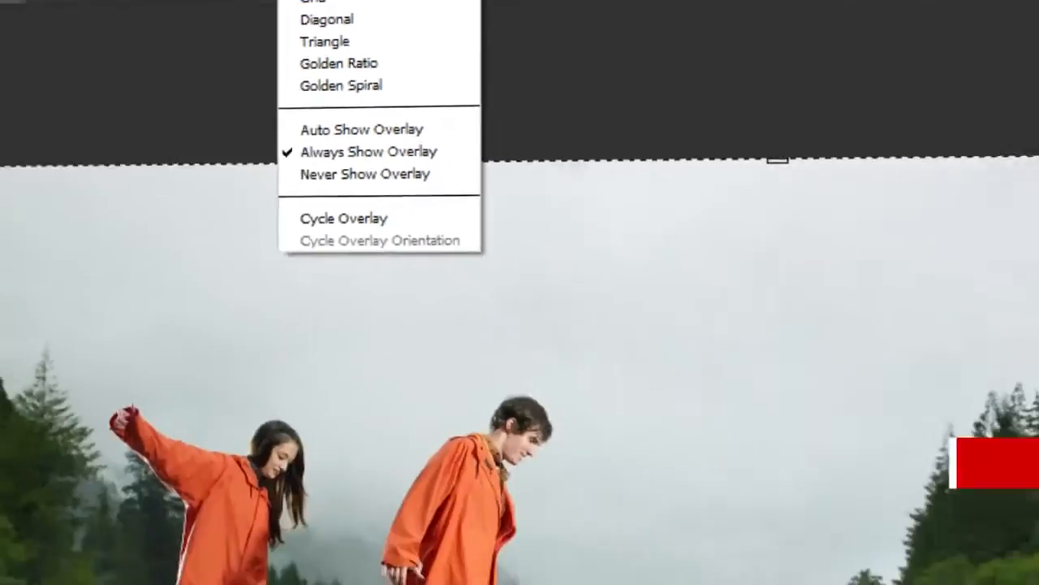
pyautogui.press('Escape')
pyautogui.press('o')
pyautogui.press('o')
pyautogui.press('o')
pyautogui.press('o')
pyautogui.press('o')
pyautogui.press('o')
pyautogui.press('o')
pyautogui.press('o')
pyautogui.press('o')
pyautogui.press('o')
pyautogui.press('o')
pyautogui.press('o')
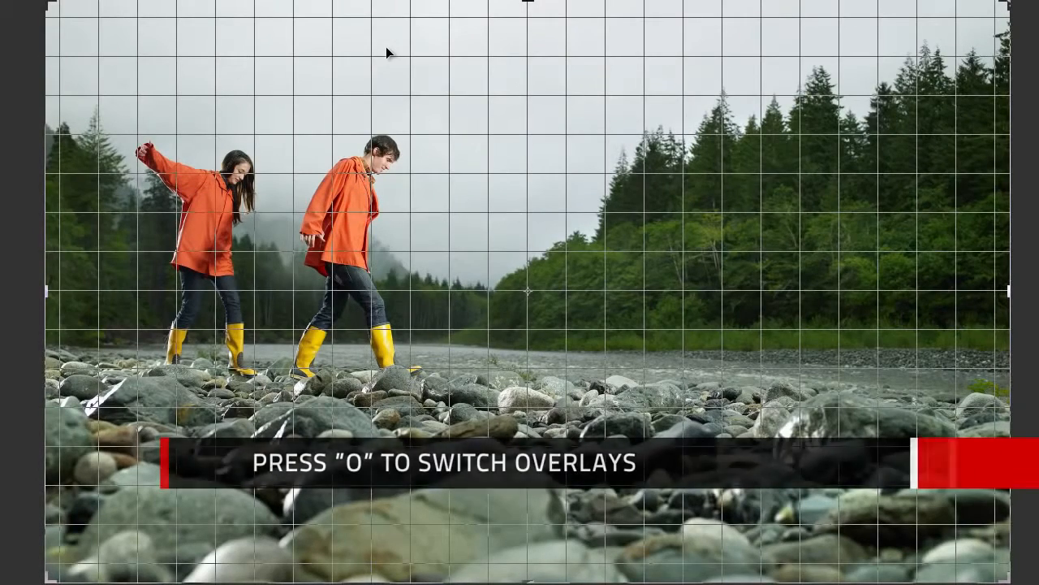
pyautogui.press('o')
pyautogui.press('o')
pyautogui.press('o')
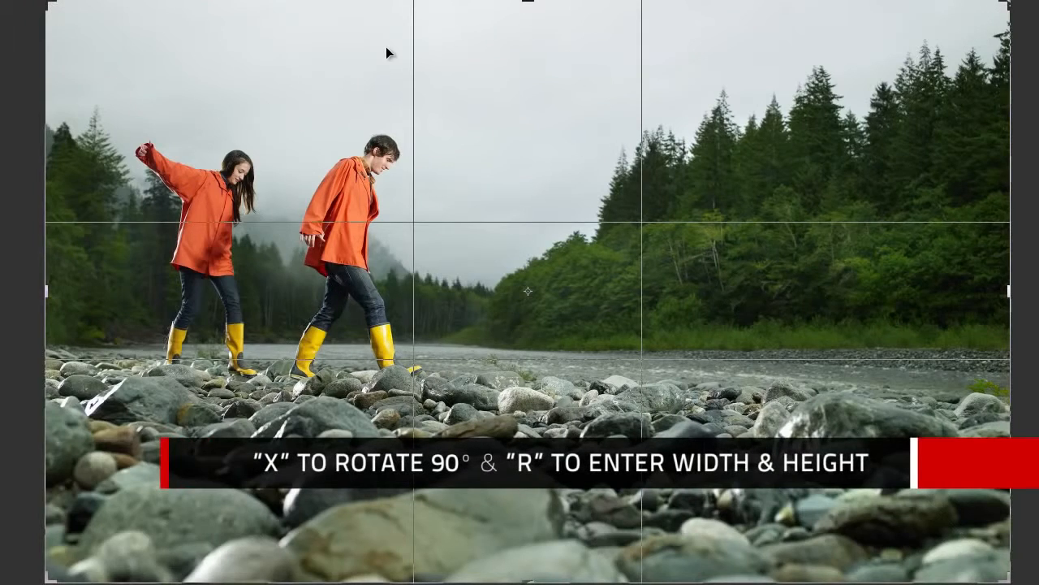
# Rotate the crop box 90° and set its size to 10 by 10 inches
pyautogui.press('x')
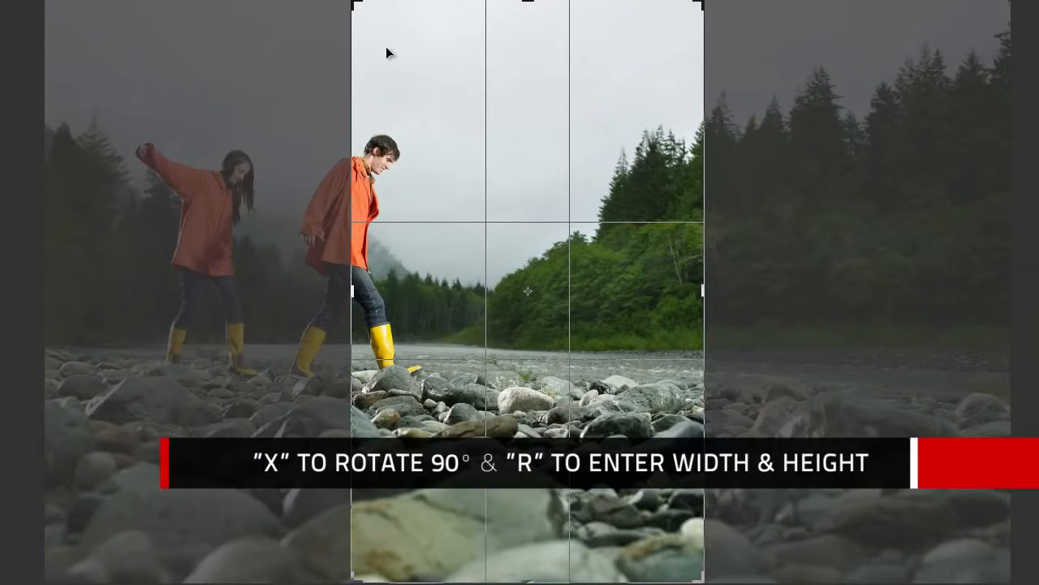
pyautogui.write('r10')
pyautogui.press('Tab')
pyautogui.write('1')
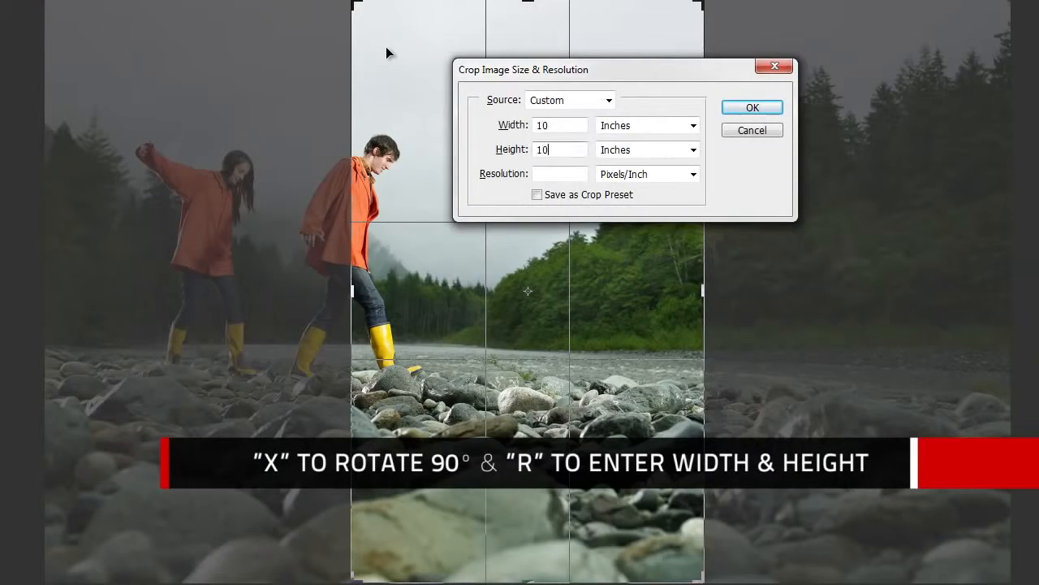
pyautogui.press('Return')
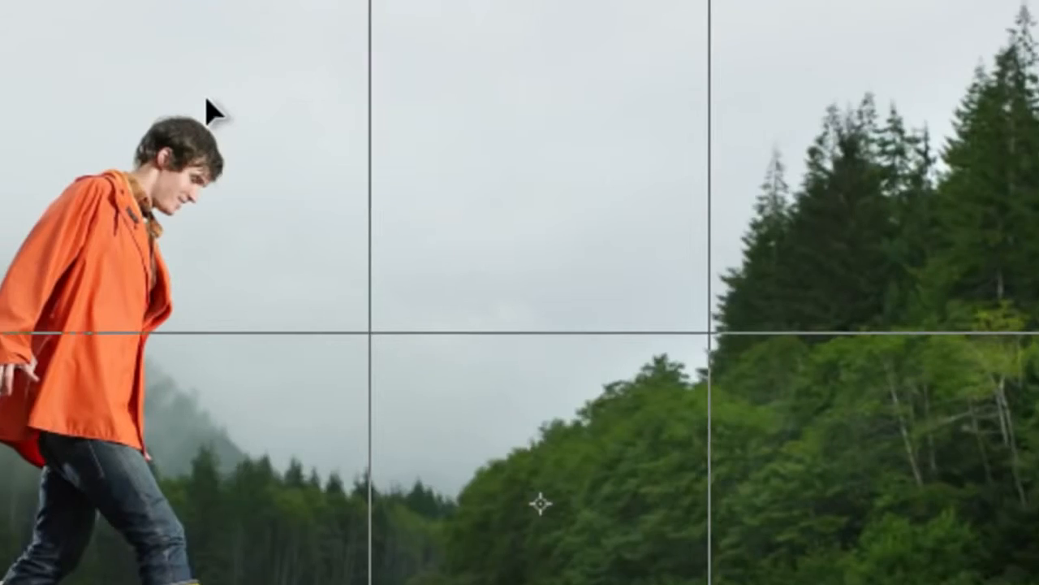
# Reset the crop and open the additional crop settings to change the first option
pyautogui.rightClick(393, 127)
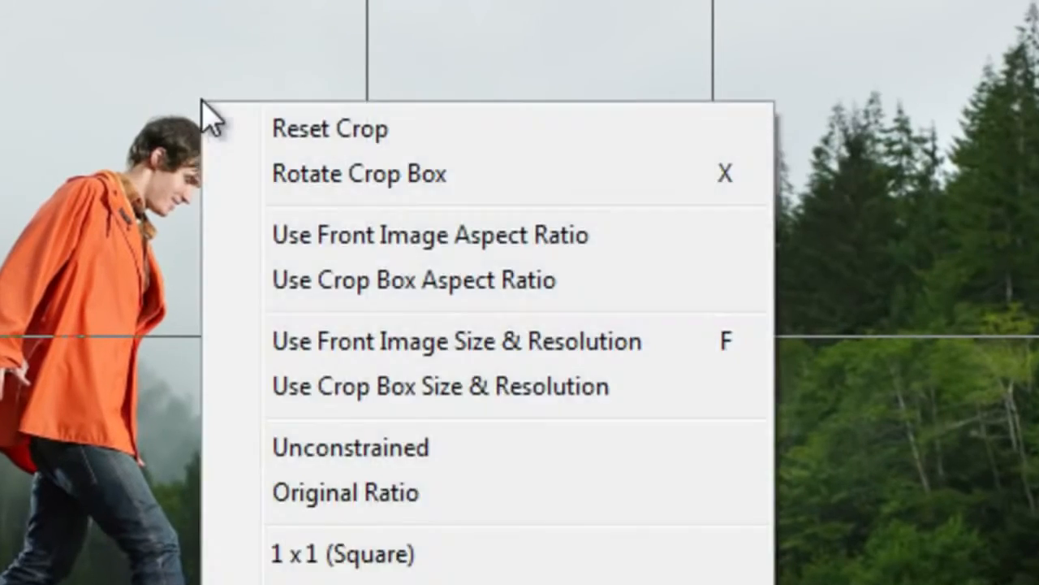
pyautogui.click(285, 134)
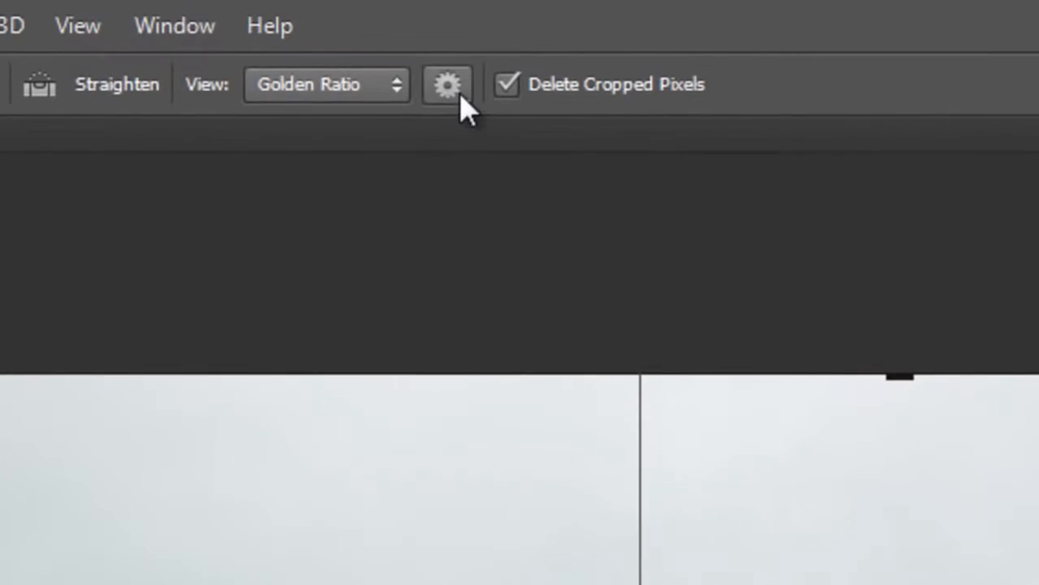
pyautogui.click(462, 93)
pyautogui.click(437, 138)
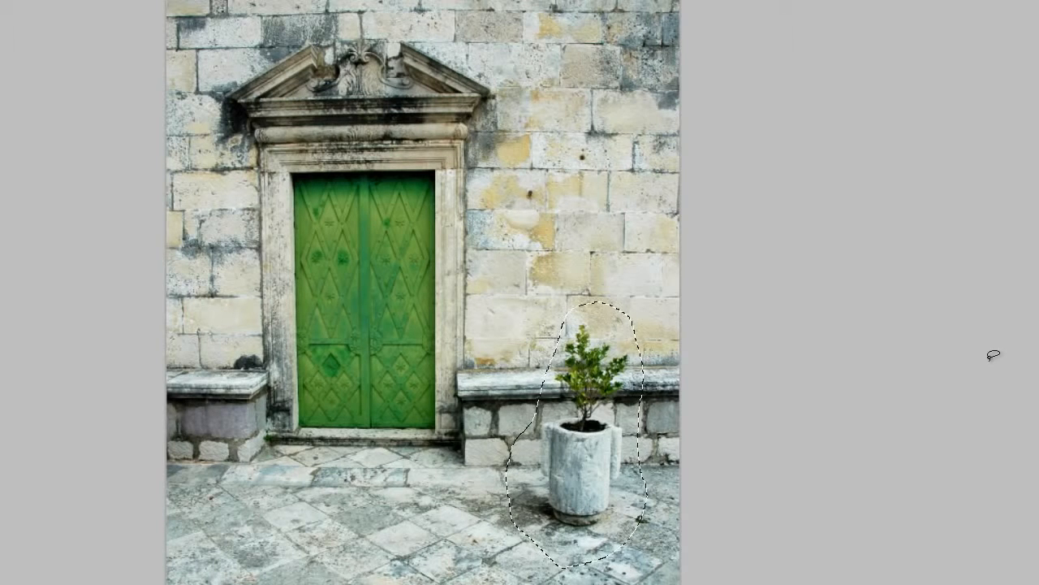
# Fill the lassoed area around the potted plant with the Fill command
pyautogui.hotkey('shift', 'F5')
pyautogui.press('Return')
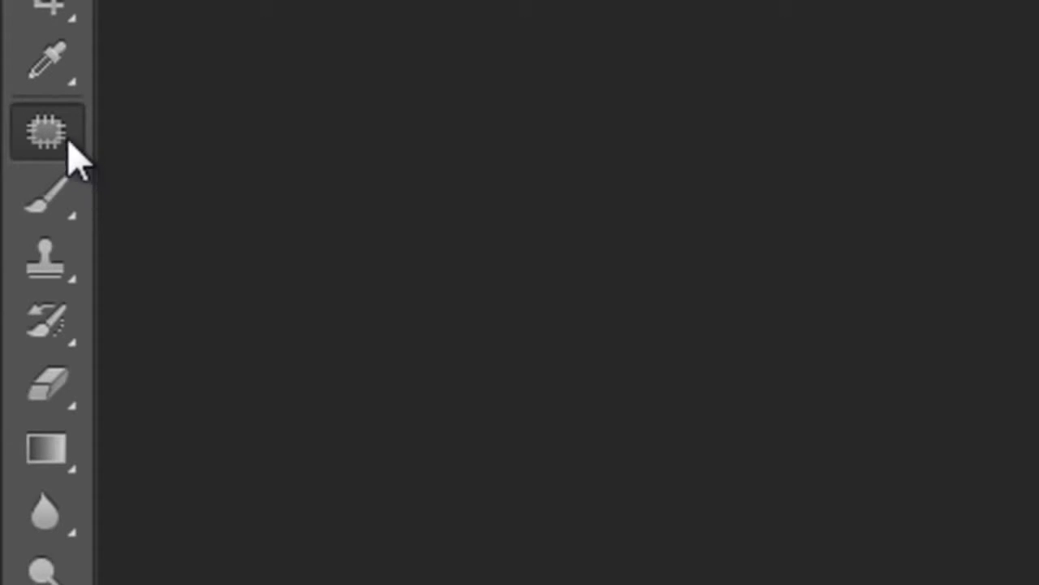
# Outline the potted plant and patch it with the Patch tool in Content-Aware mode, and set Adaptation to Medium
pyautogui.rightClick(67, 136)
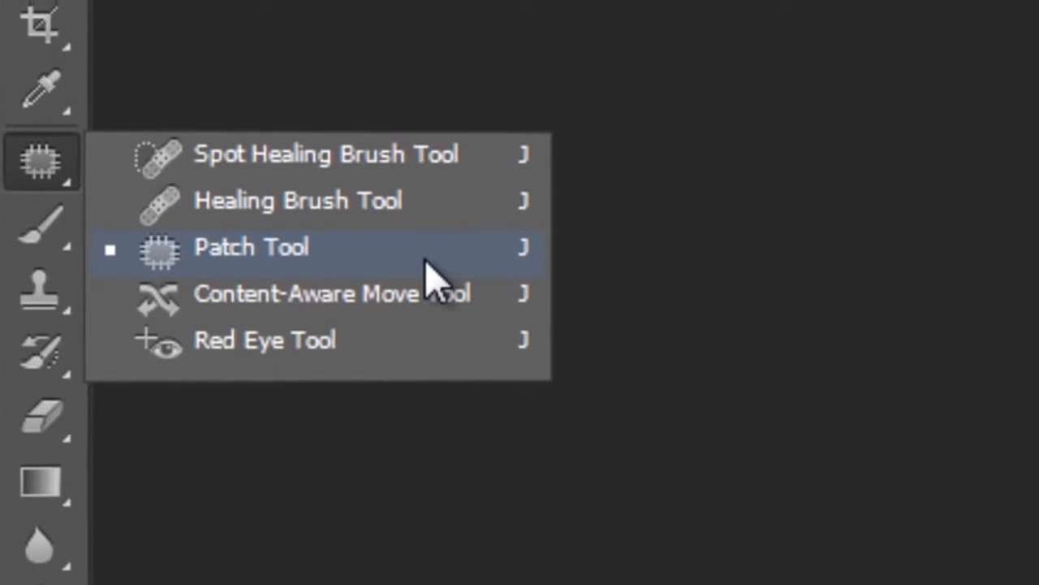
pyautogui.click(428, 229)
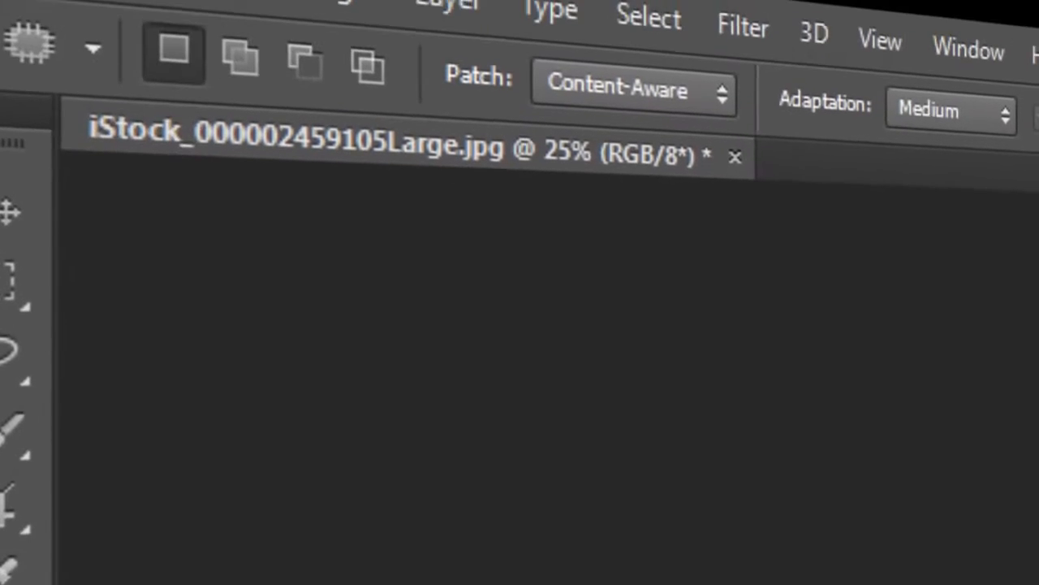
pyautogui.click(642, 99)
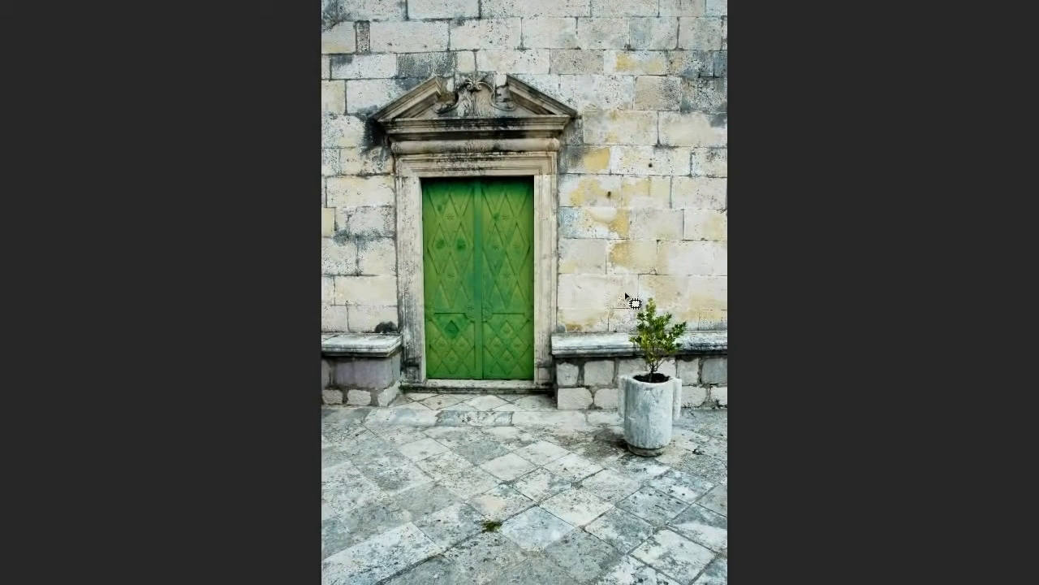
pyautogui.moveTo(696, 348); pyautogui.dragTo(631, 298)
pyautogui.moveTo(653, 375); pyautogui.dragTo(716, 378)
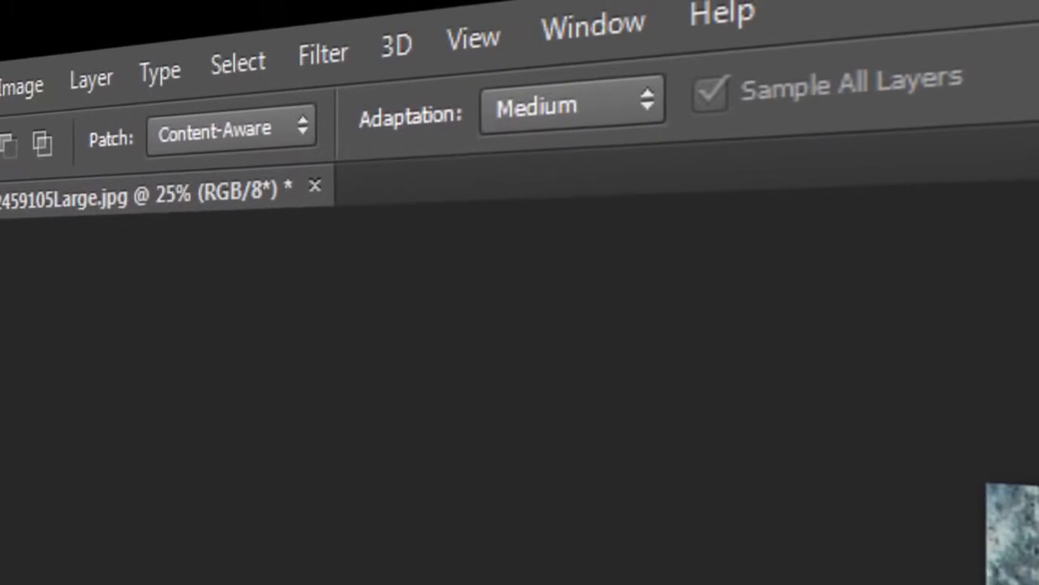
pyautogui.click(599, 116)
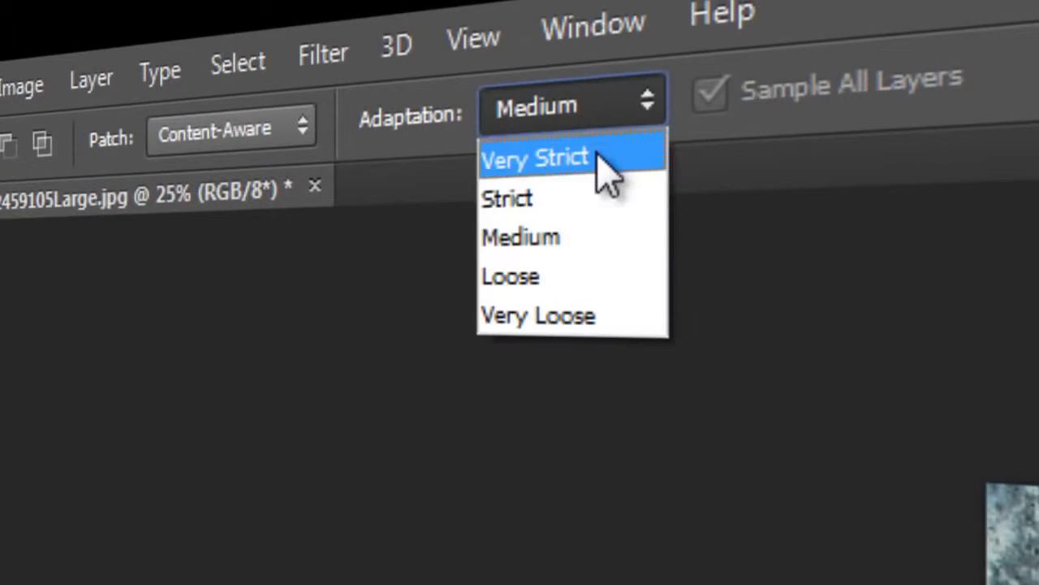
pyautogui.click(573, 243)
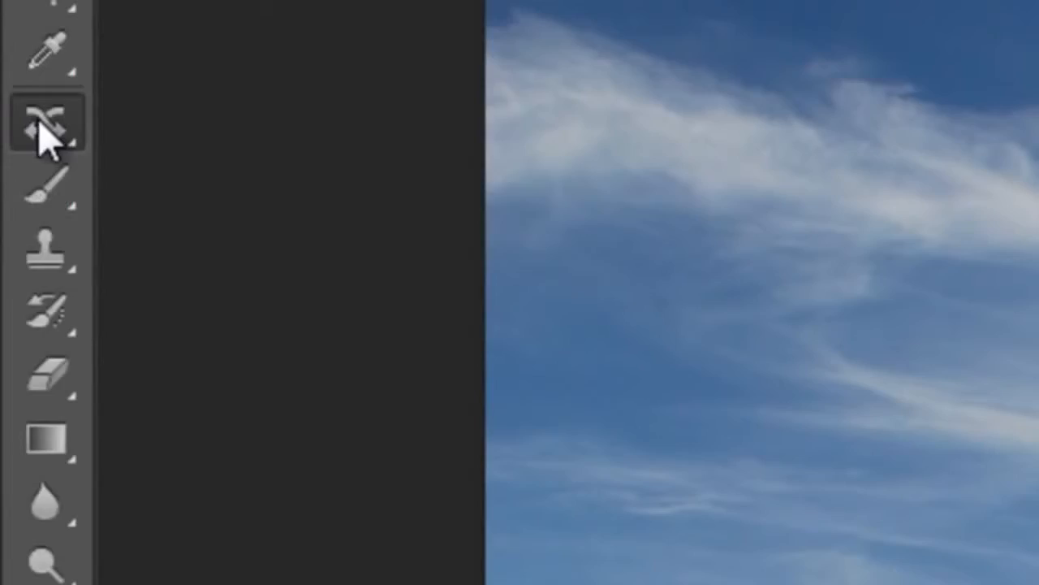
# Move the selected dirt road farther left across the field with the Content-Aware Move tool
pyautogui.rightClick(45, 130)
pyautogui.click(295, 260)
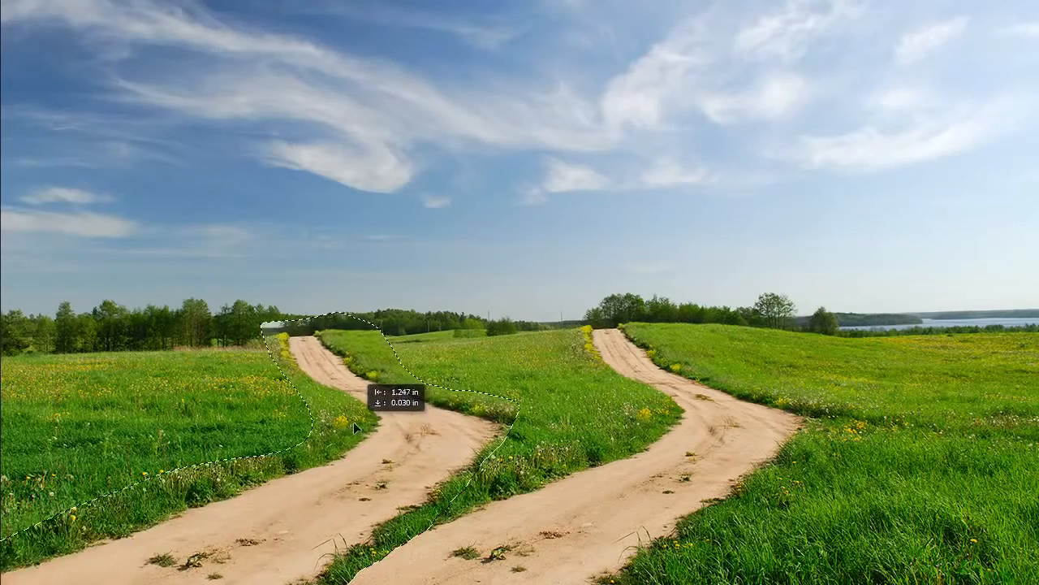
pyautogui.moveTo(353, 421); pyautogui.dragTo(179, 442)
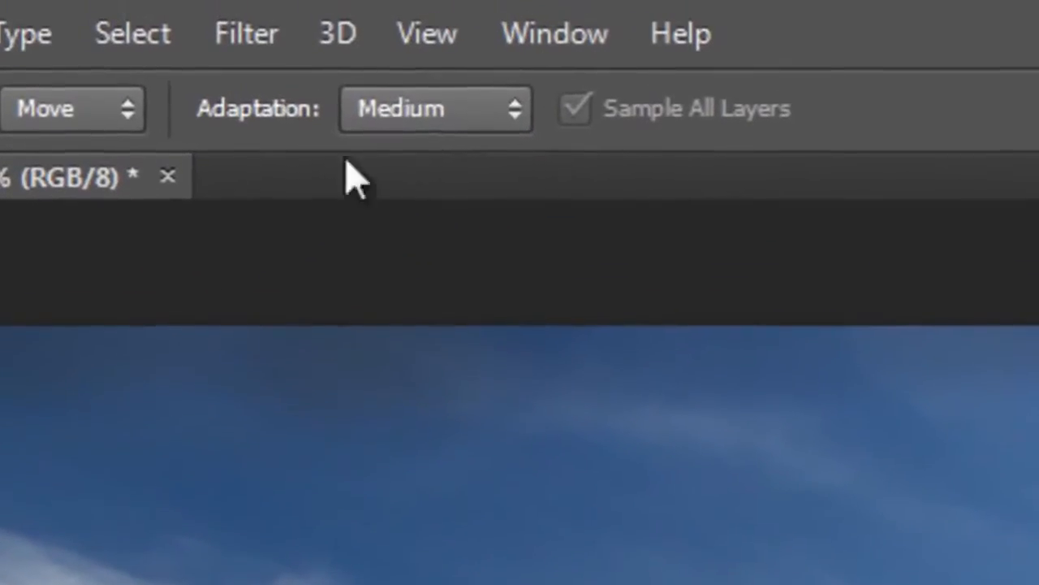
# Duplicate the dirt road onto the field's left side with the Content-Aware Move tool, using Extend mode and Very Strict adaptation
pyautogui.click(401, 73)
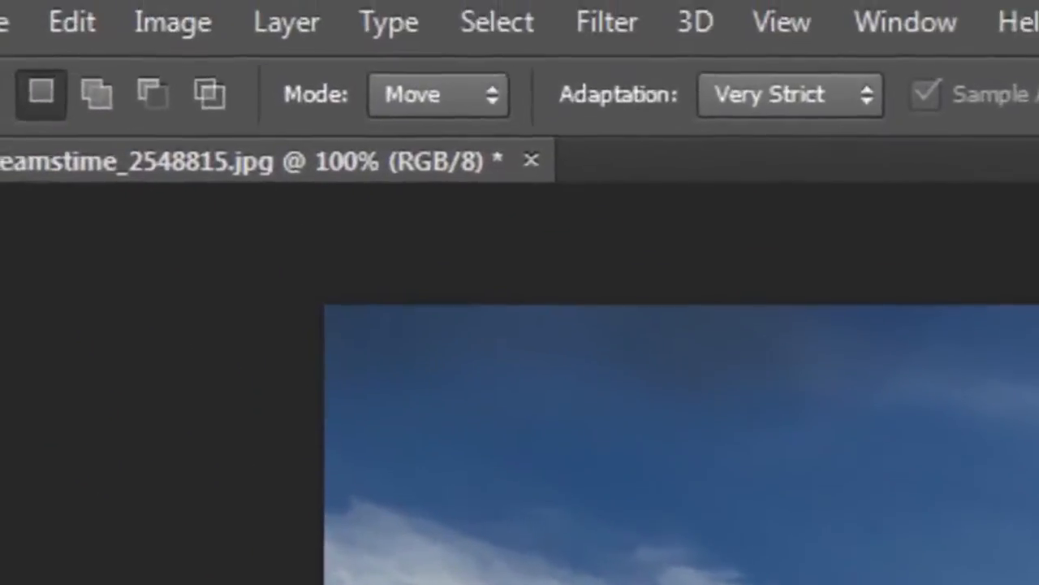
pyautogui.click(456, 106)
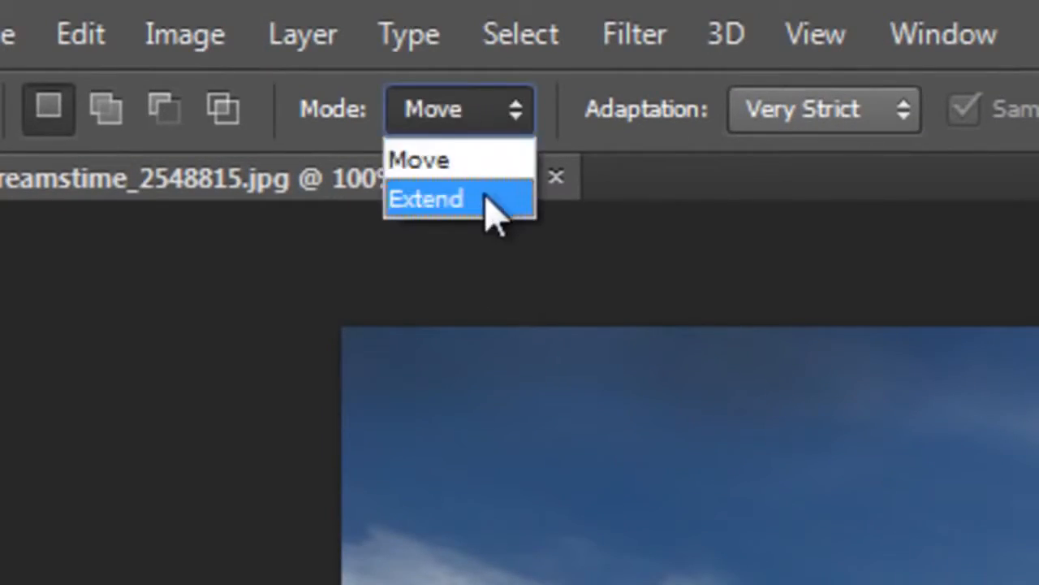
pyautogui.click(493, 209)
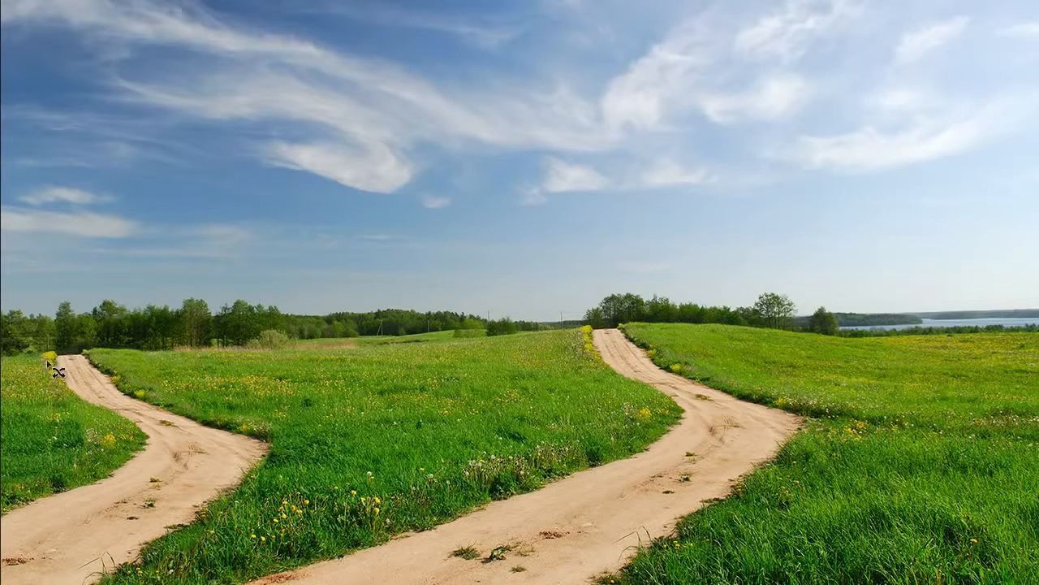
pyautogui.moveTo(483, 336)
pyautogui.mouseDown()
pyautogui.moveTo(1, 311)
pyautogui.moveTo(2, 361)
pyautogui.mouseUp()
pyautogui.moveTo(121, 321); pyautogui.dragTo(802, 313)
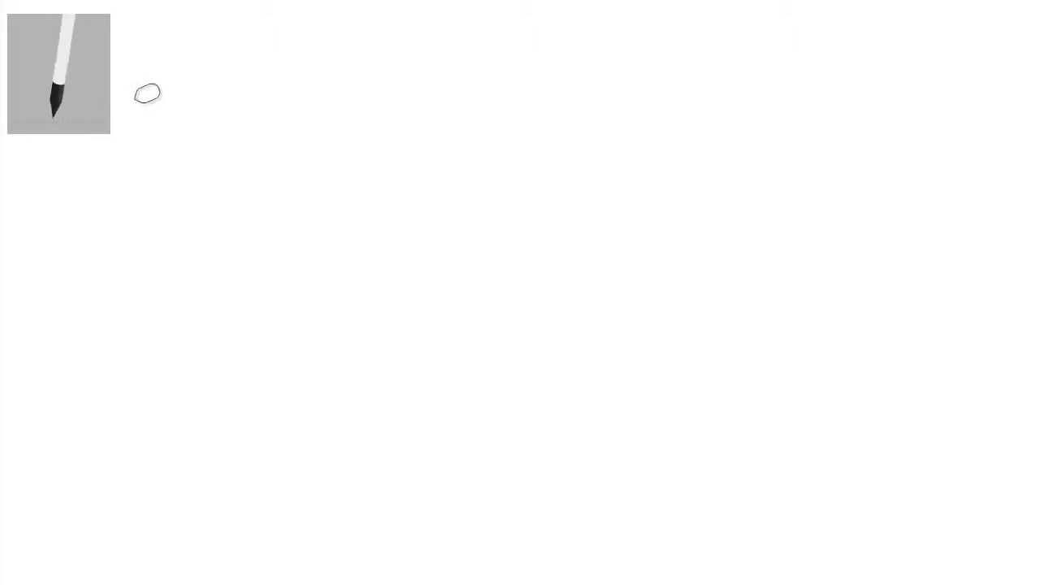
# Scribble black zigzag strokes down the blank canvas with the 25 px Erodible Point brush to wear down its tip
pyautogui.moveTo(135, 104); pyautogui.dragTo(804, 212)
pyautogui.moveTo(89, 385)
pyautogui.mouseDown()
pyautogui.moveTo(633, 431)
pyautogui.moveTo(916, 441)
pyautogui.mouseUp()
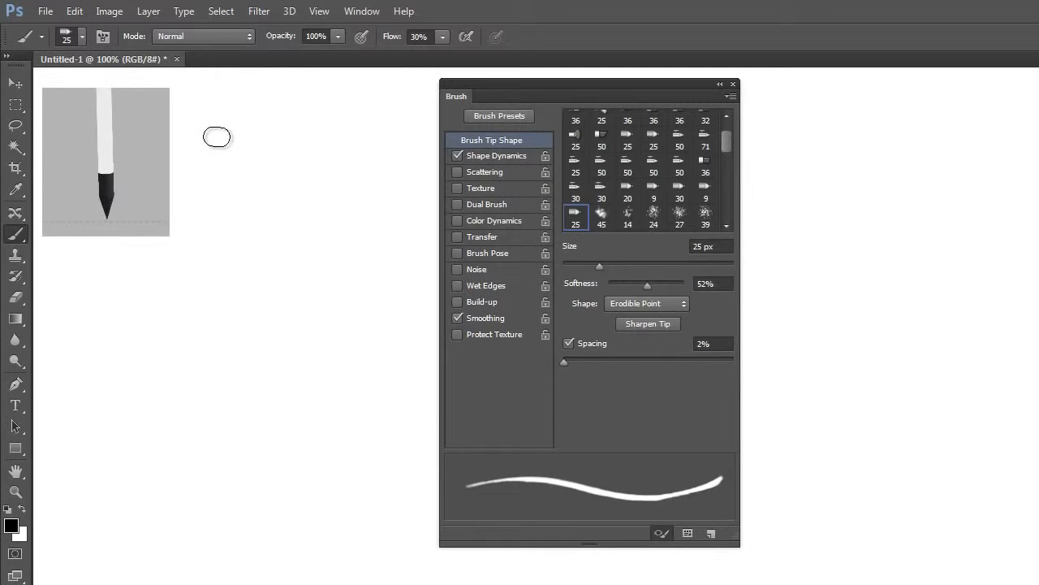
pyautogui.moveTo(191, 138)
pyautogui.mouseDown()
pyautogui.moveTo(219, 225)
pyautogui.moveTo(330, 133)
pyautogui.moveTo(231, 317)
pyautogui.moveTo(337, 284)
pyautogui.moveTo(320, 511)
pyautogui.moveTo(403, 490)
pyautogui.moveTo(425, 504)
pyautogui.moveTo(406, 540)
pyautogui.mouseUp()
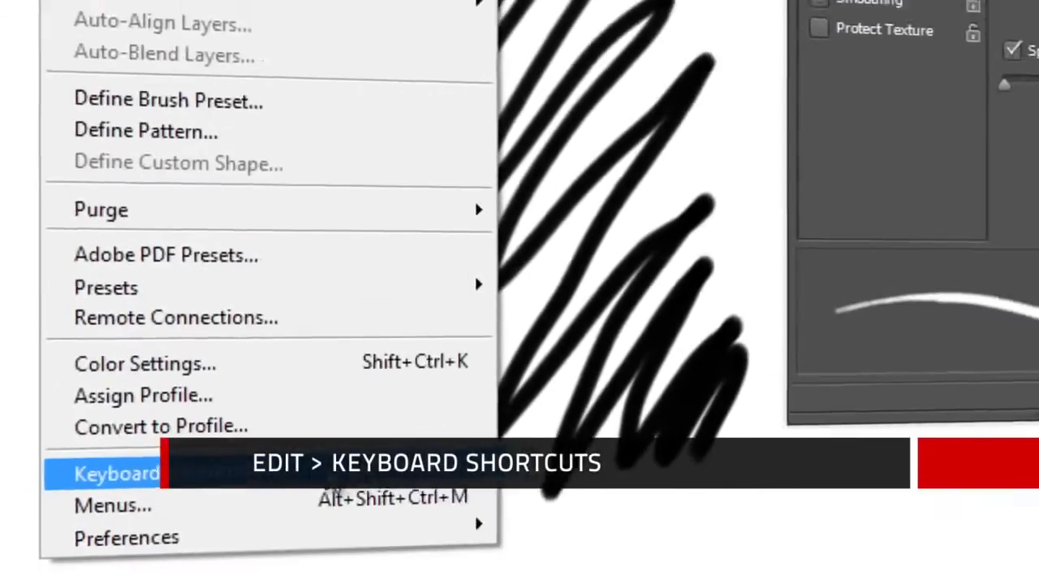
# Assign N as the keyboard shortcut for the Sharpen Erodible Tips tool command
pyautogui.click(116, 473)
pyautogui.click(345, 147)
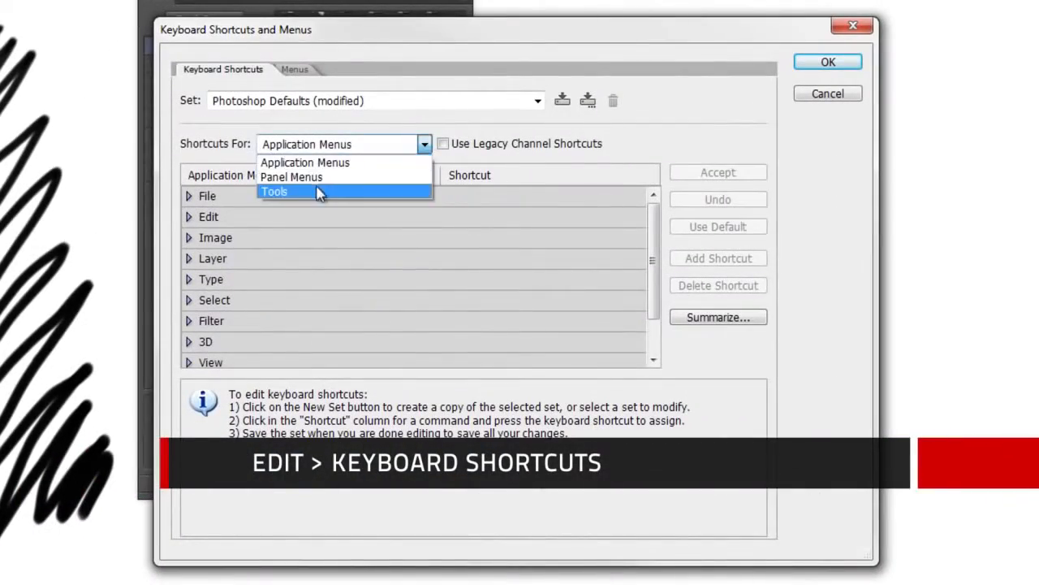
pyautogui.click(314, 193)
pyautogui.moveTo(654, 199); pyautogui.dragTo(652, 363)
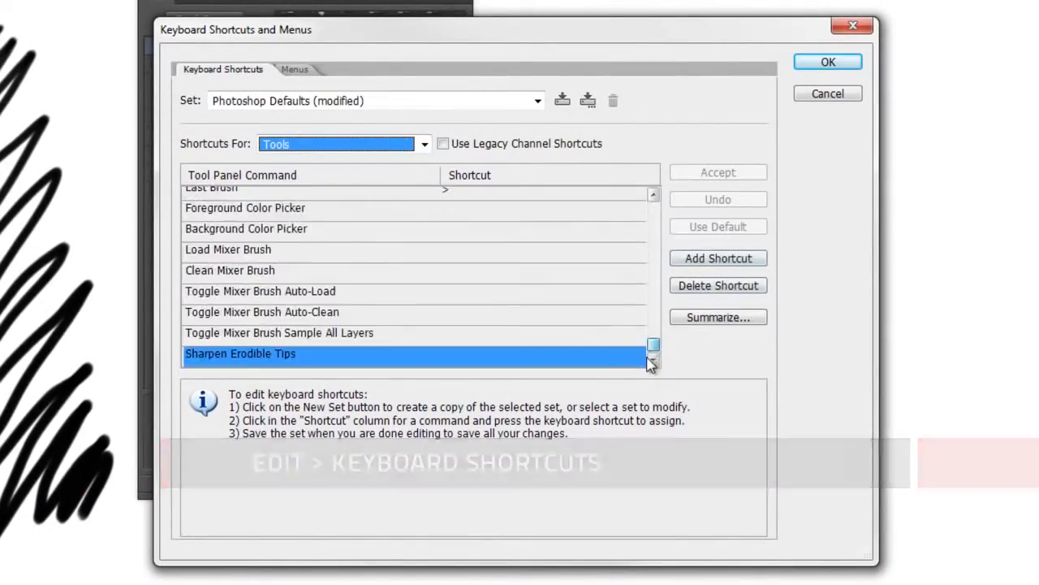
pyautogui.click(322, 355)
pyautogui.press('n')
pyautogui.click(826, 65)
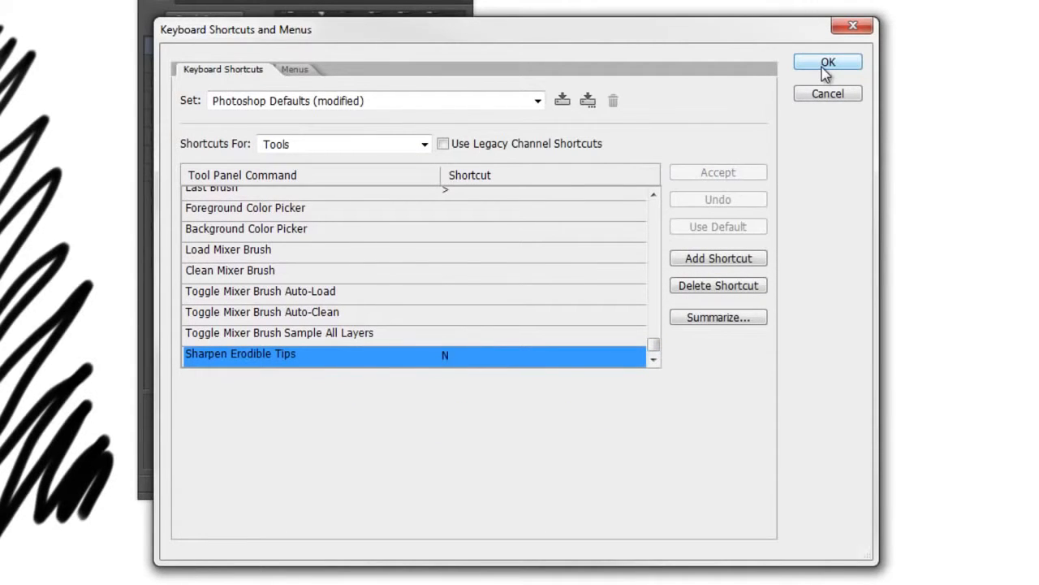
pyautogui.click(825, 66)
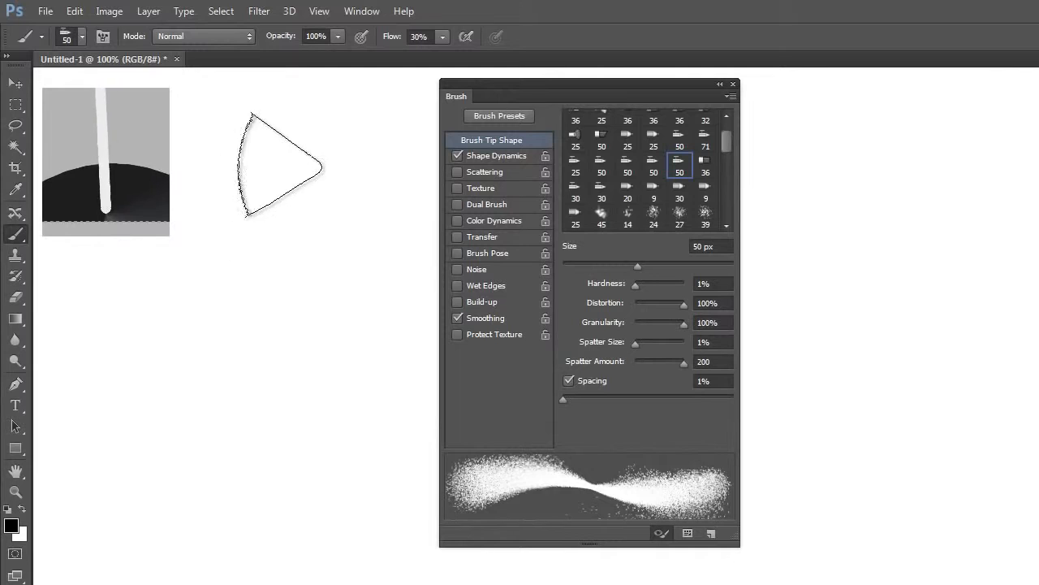
# Paint two curved vertical test strokes with the 50 px spattering airbrush tip, undoing each one
pyautogui.moveTo(301, 158)
pyautogui.mouseDown()
pyautogui.moveTo(256, 160)
pyautogui.moveTo(224, 273)
pyautogui.moveTo(236, 406)
pyautogui.moveTo(268, 465)
pyautogui.mouseUp()
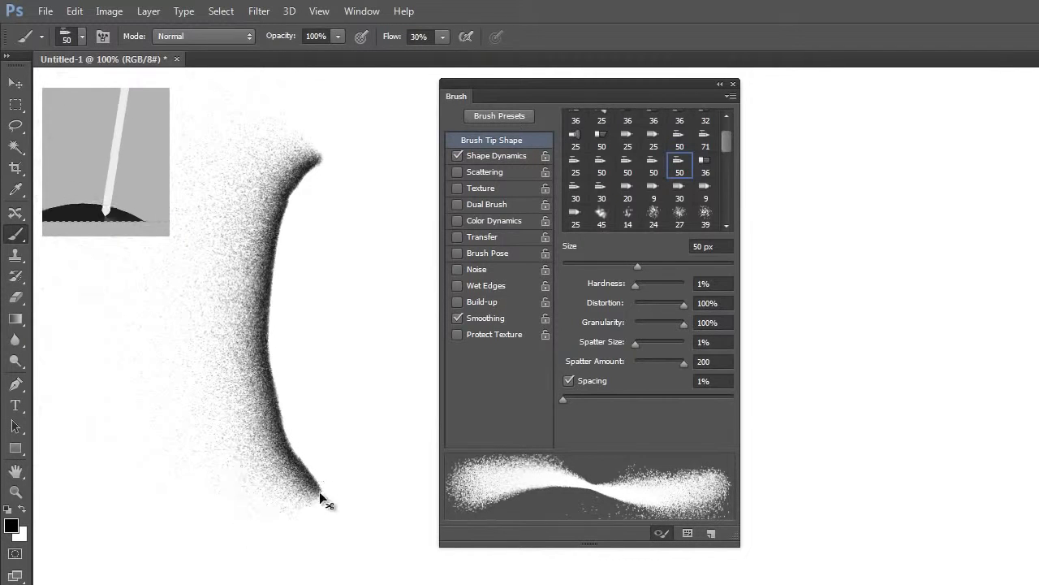
pyautogui.hotkey('ctrl', 'z')
pyautogui.moveTo(313, 500)
pyautogui.mouseDown()
pyautogui.moveTo(294, 418)
pyautogui.moveTo(299, 258)
pyautogui.moveTo(357, 168)
pyautogui.mouseUp()
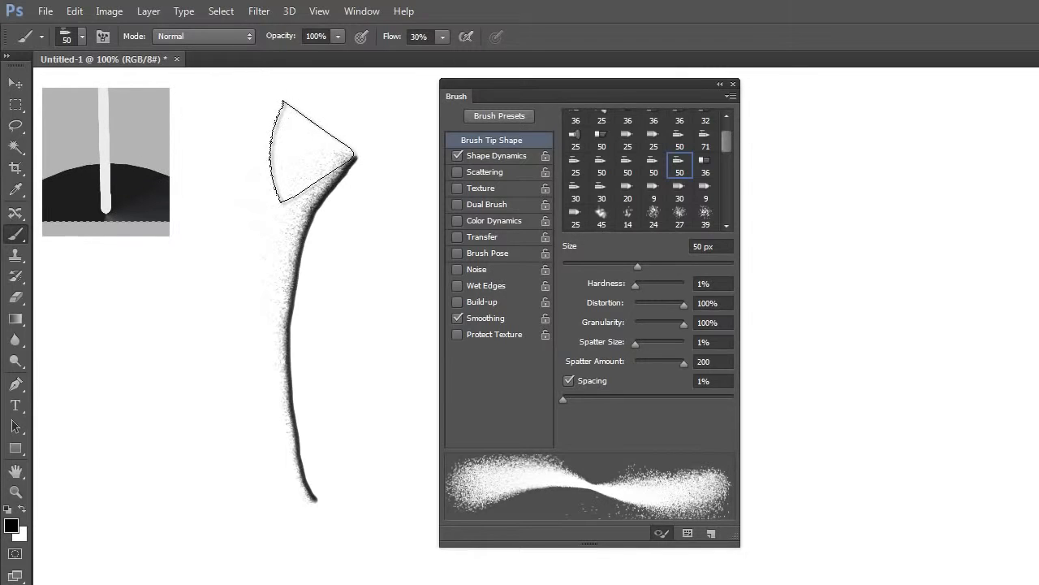
pyautogui.hotkey('ctrl', 'z')
# Spray a spot, loops and vertical strokes with the 50 px airbrush tip at varying tilts, and undo them all
pyautogui.click(361, 261)
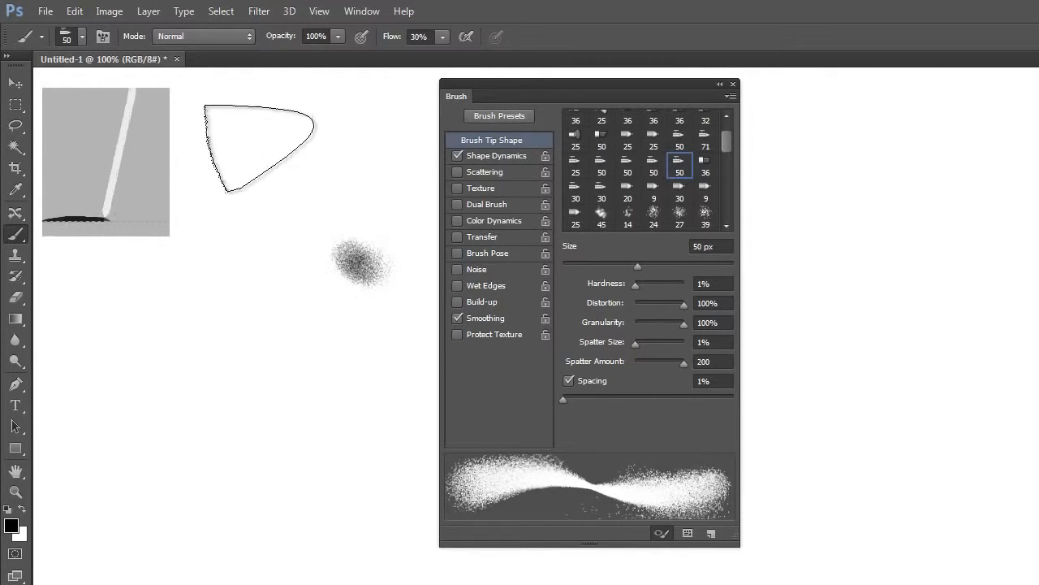
pyautogui.moveTo(289, 126); pyautogui.dragTo(331, 295)
pyautogui.moveTo(364, 264)
pyautogui.mouseDown()
pyautogui.moveTo(257, 288)
pyautogui.moveTo(262, 313)
pyautogui.mouseUp()
pyautogui.moveTo(227, 362)
pyautogui.mouseDown()
pyautogui.moveTo(241, 471)
pyautogui.moveTo(247, 467)
pyautogui.mouseUp()
pyautogui.moveTo(334, 404); pyautogui.dragTo(277, 569)
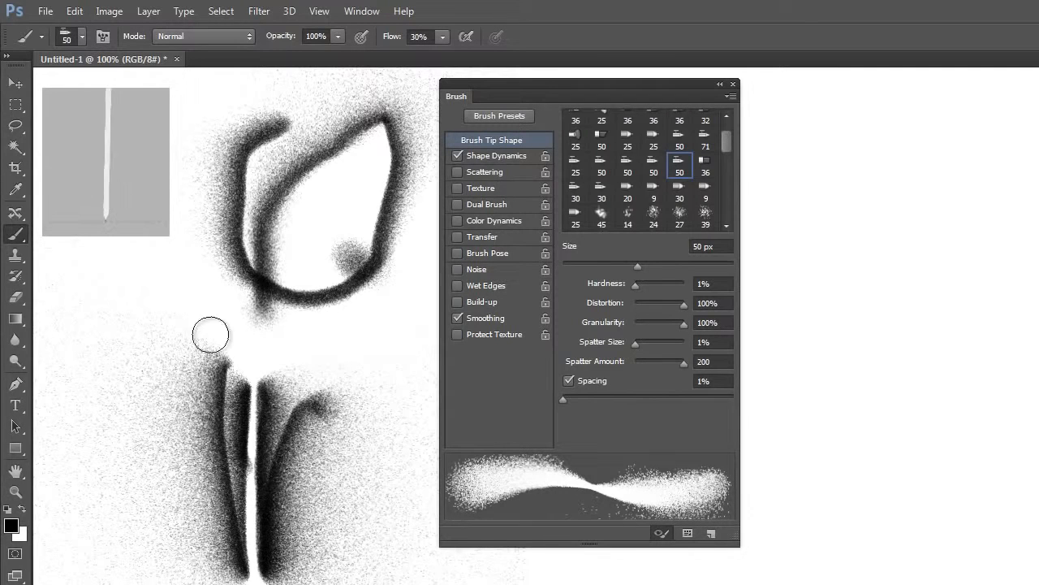
pyautogui.hotkey('ctrl', 'z')
pyautogui.hotkey('ctrl', 'alt', 'z')
pyautogui.hotkey('ctrl', 'alt', 'z')
pyautogui.hotkey('ctrl', 'alt', 'z')
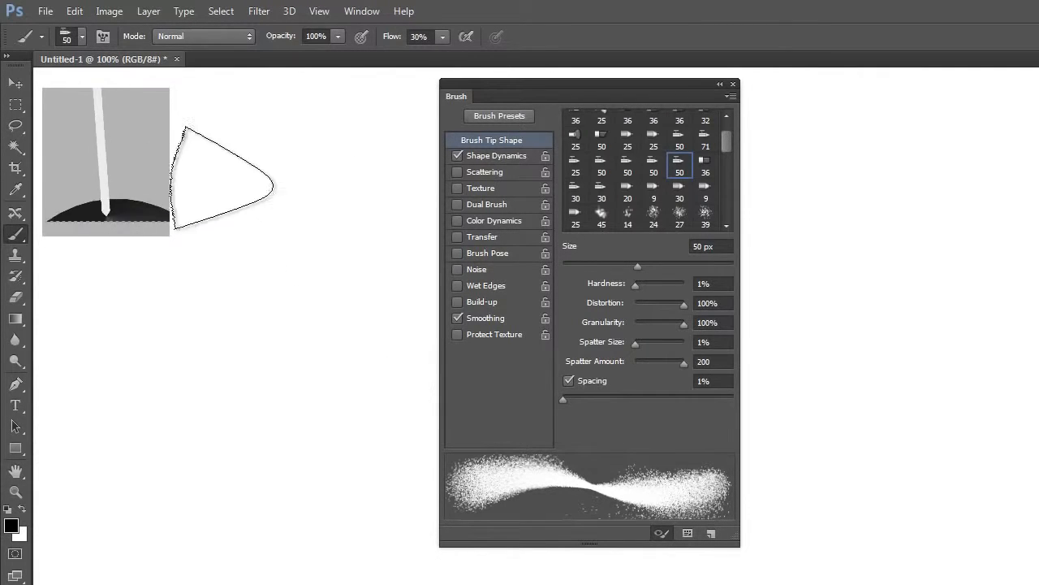
# Paint two fresh spattered strokes down the cleared canvas with the 50 px airbrush tip
pyautogui.moveTo(266, 178); pyautogui.dragTo(317, 298)
pyautogui.moveTo(307, 186)
pyautogui.mouseDown()
pyautogui.moveTo(328, 365)
pyautogui.moveTo(358, 459)
pyautogui.mouseUp()
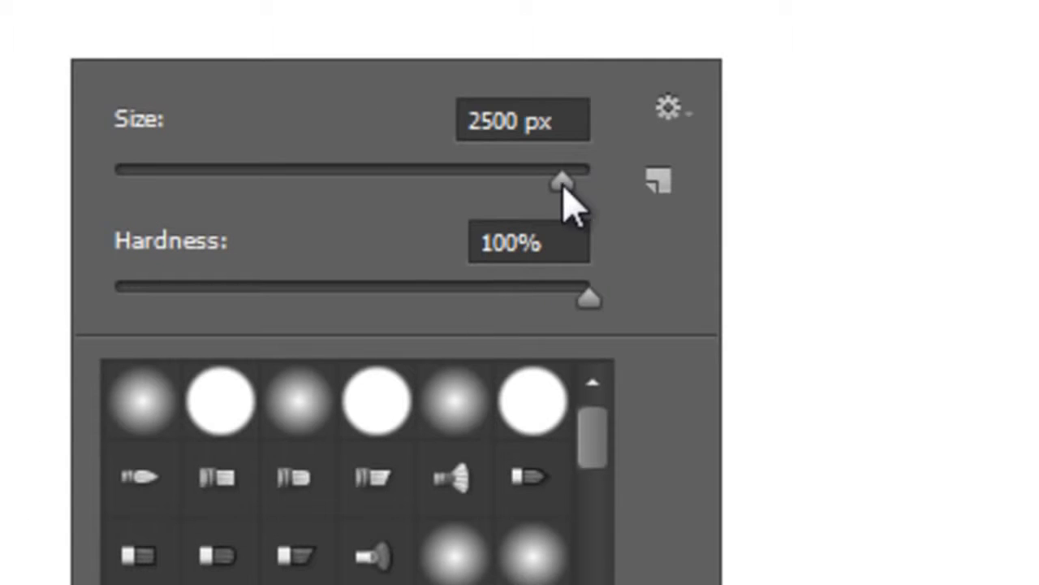
# Set the brush size to 5000 px, and adjust the round brush tip interactively on the canvas
pyautogui.moveTo(565, 189); pyautogui.dragTo(619, 213)
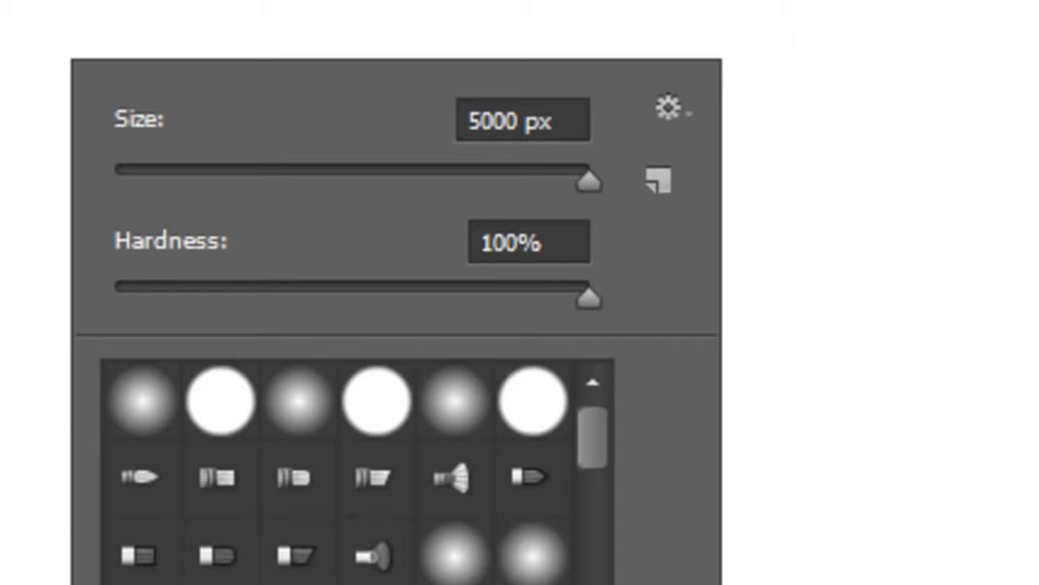
pyautogui.press('Return')
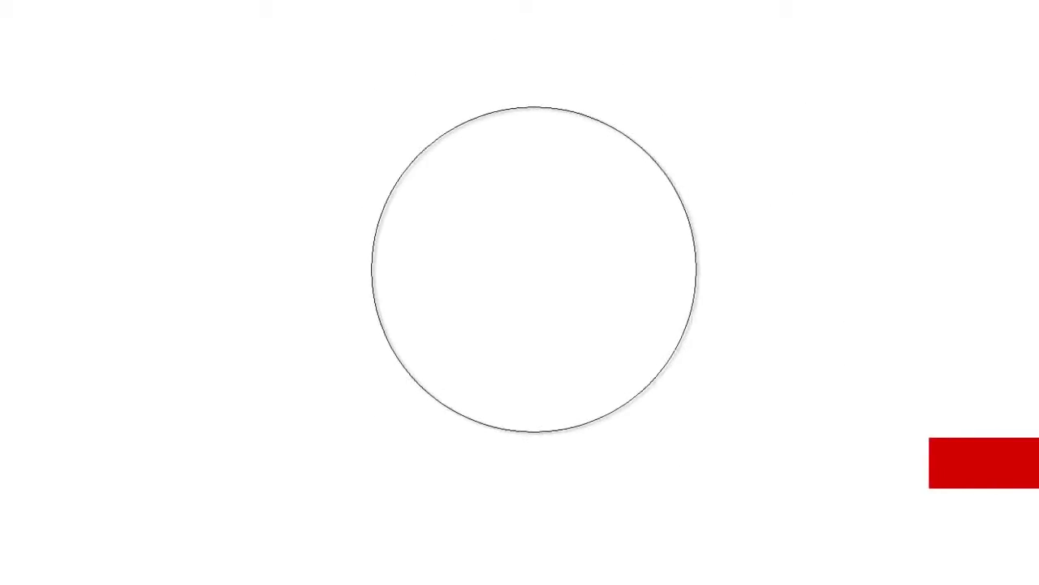
pyautogui.press('alt')
pyautogui.moveTo(500, 273)
pyautogui.mouseDown()
pyautogui.moveTo(520, 279)
pyautogui.moveTo(496, 284)
pyautogui.moveTo(587, 284)
pyautogui.moveTo(549, 283)
pyautogui.moveTo(552, 325)
pyautogui.moveTo(556, 253)
pyautogui.mouseUp()
pyautogui.moveTo(556, 253); pyautogui.dragTo(556, 253)
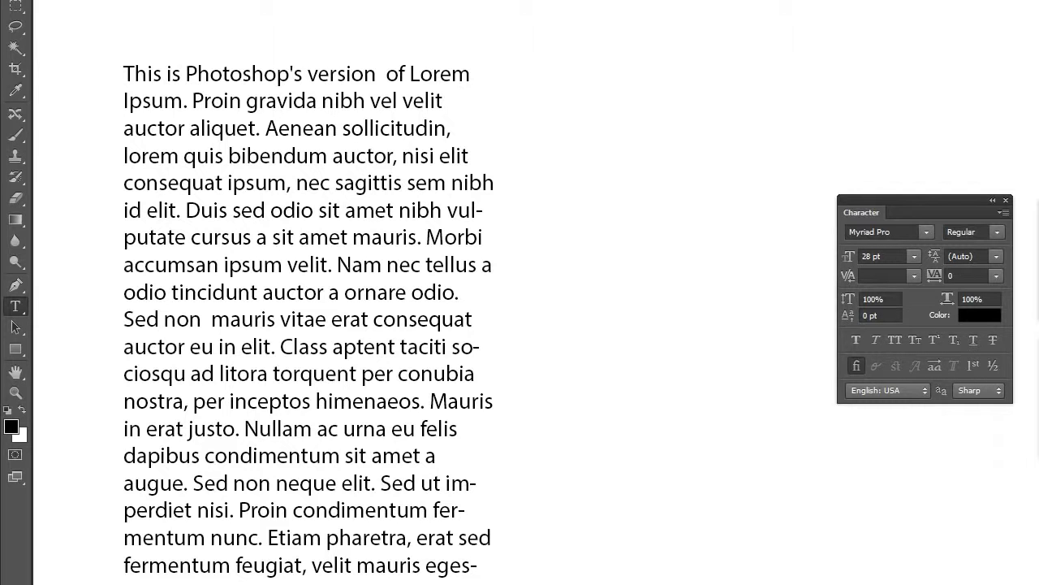
# Replace the placeholder paragraph with a new, wider text box filled using Paste Lorem Ipsum
pyautogui.hotkey('ctrl', 'z')
pyautogui.moveTo(94, 25); pyautogui.dragTo(530, 568)
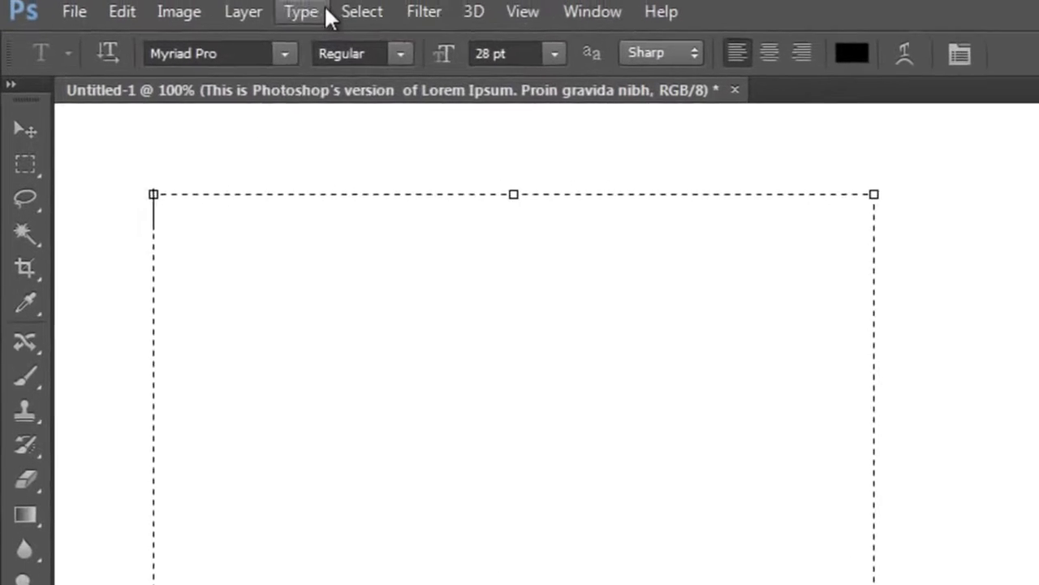
pyautogui.click(313, 11)
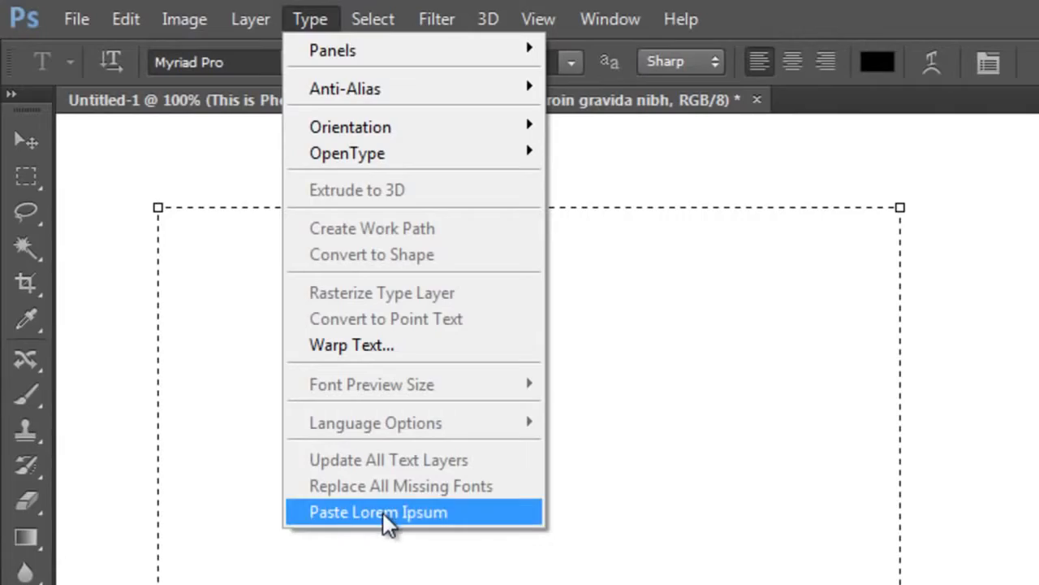
pyautogui.click(382, 504)
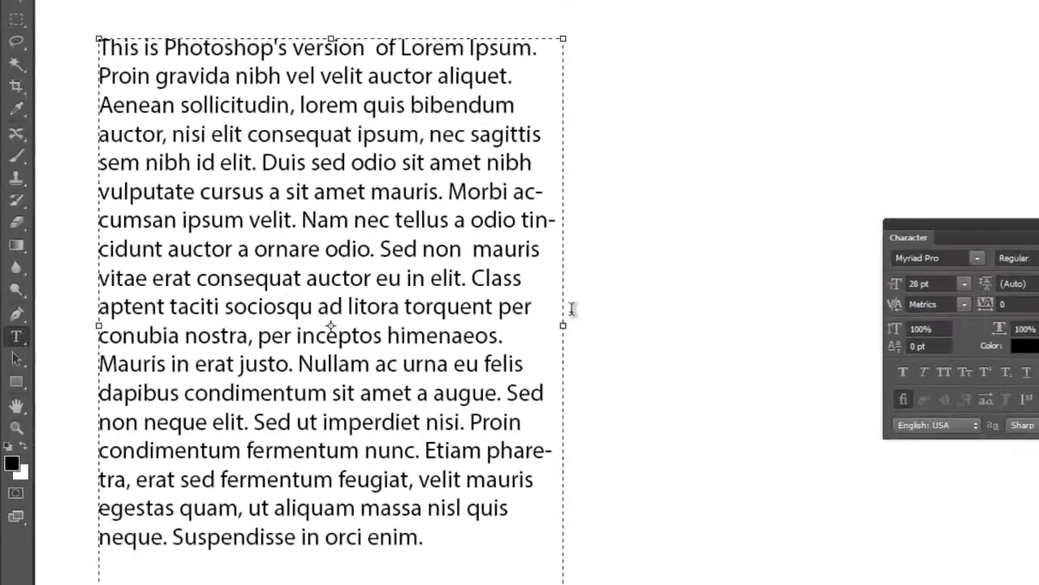
pyautogui.hotkey('ctrl', 'Return')
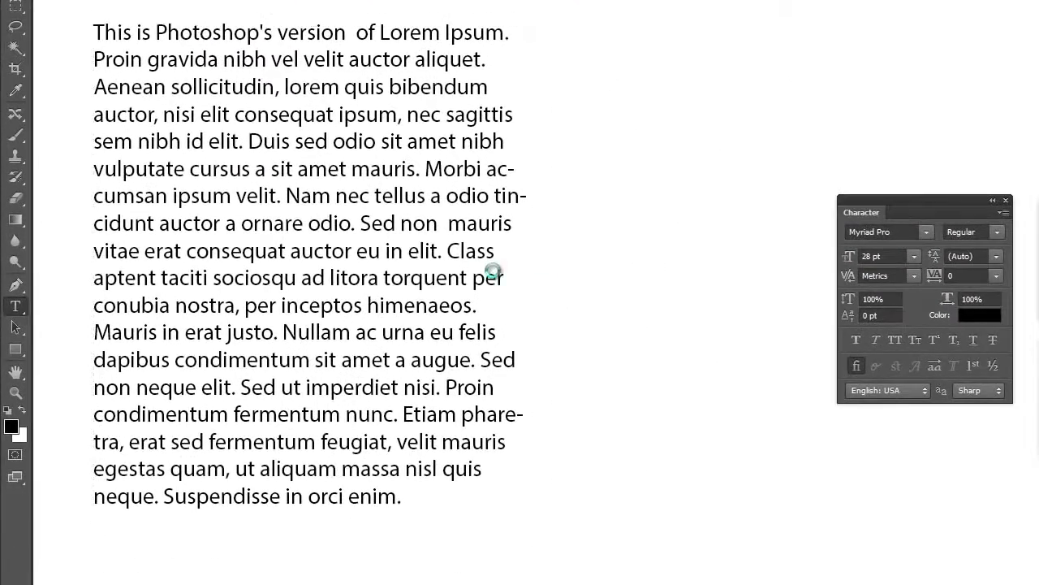
# Create a new character style and name it Regular Text in its style options
pyautogui.click(287, 3)
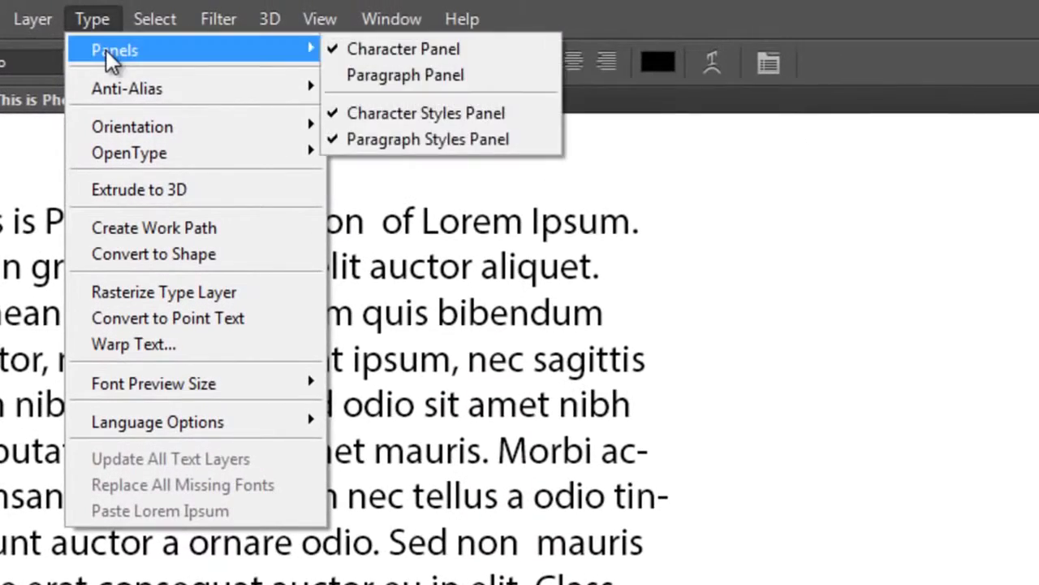
pyautogui.moveTo(183, 44)
pyautogui.moveTo(161, 150)
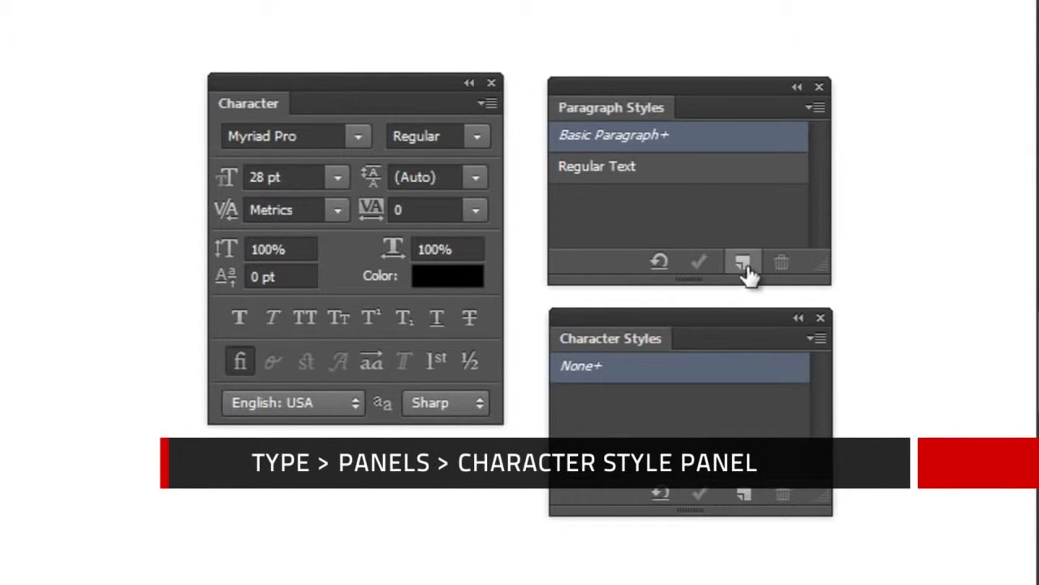
pyautogui.click(744, 492)
pyautogui.doubleClick(630, 400)
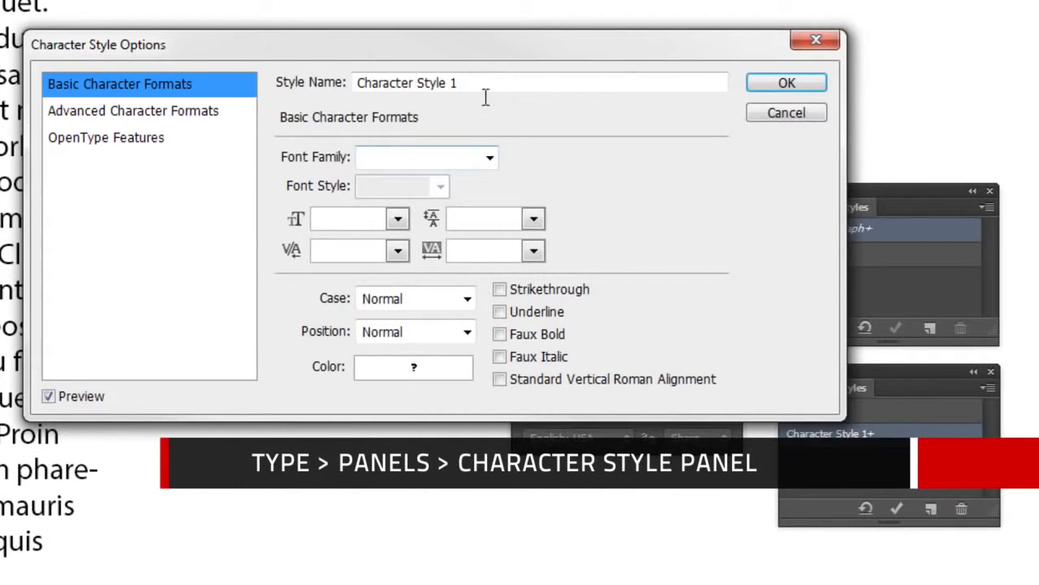
pyautogui.moveTo(485, 95); pyautogui.dragTo(244, 86)
pyautogui.write('Regular Text')
pyautogui.click(490, 156)
pyautogui.press('Escape')
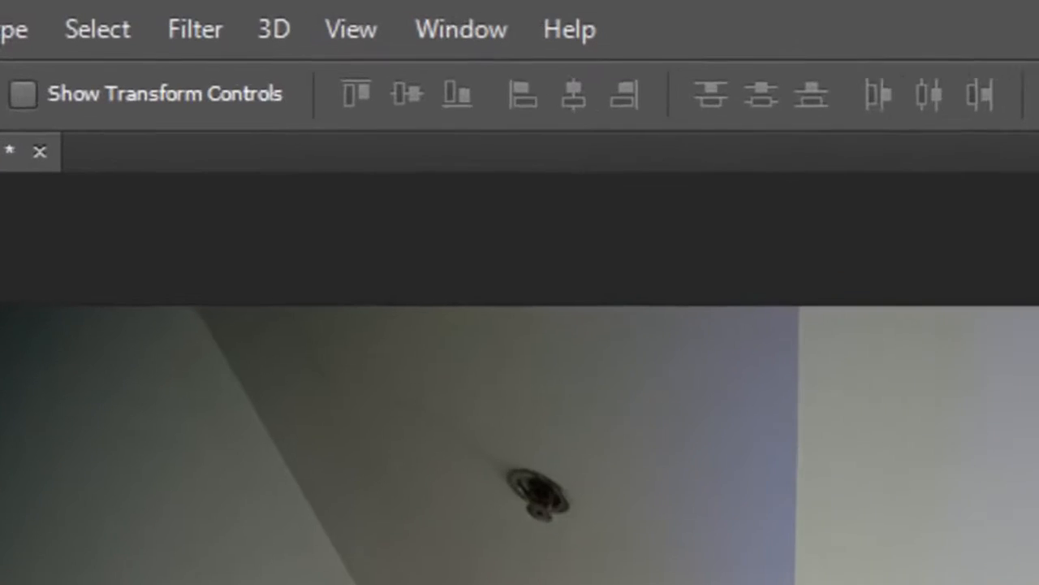
# Start the Adaptive Wide Angle filter on the hotel room photo and draw constraints along the left and right upper wall edges
pyautogui.click(200, 33)
pyautogui.click(506, 280)
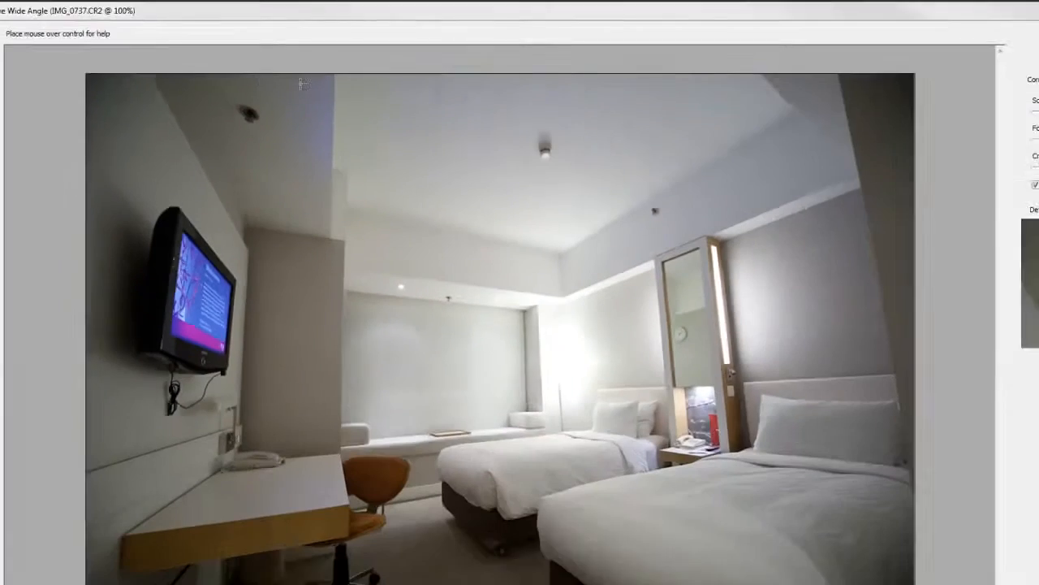
pyautogui.click(157, 70)
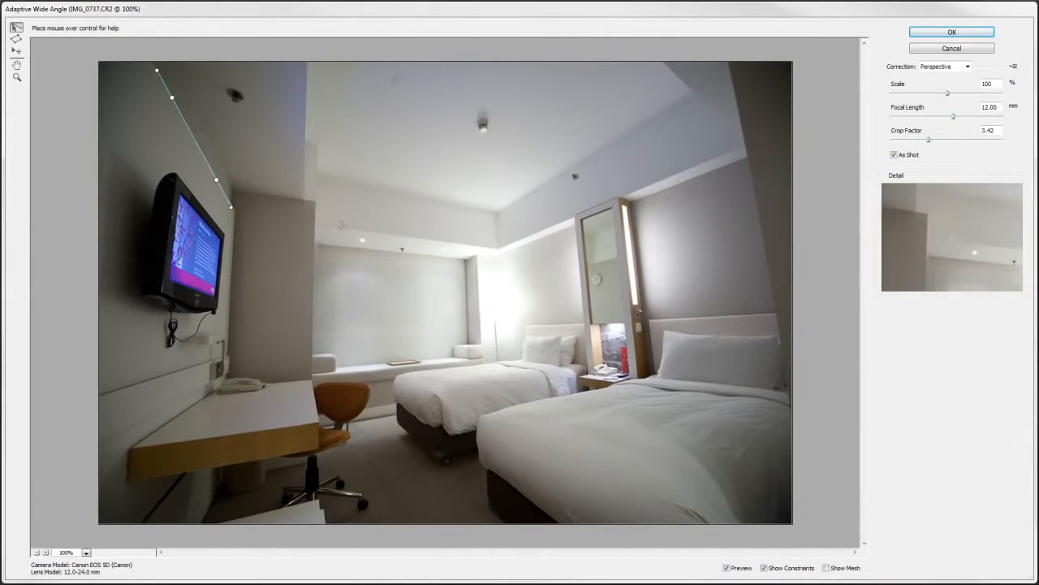
pyautogui.click(741, 154)
# Draw constraint lines along the desk's front edge, the window ledge and the upper edge of the front bed
pyautogui.click(143, 448)
pyautogui.click(312, 423)
pyautogui.click(317, 374)
pyautogui.click(479, 358)
pyautogui.click(649, 377)
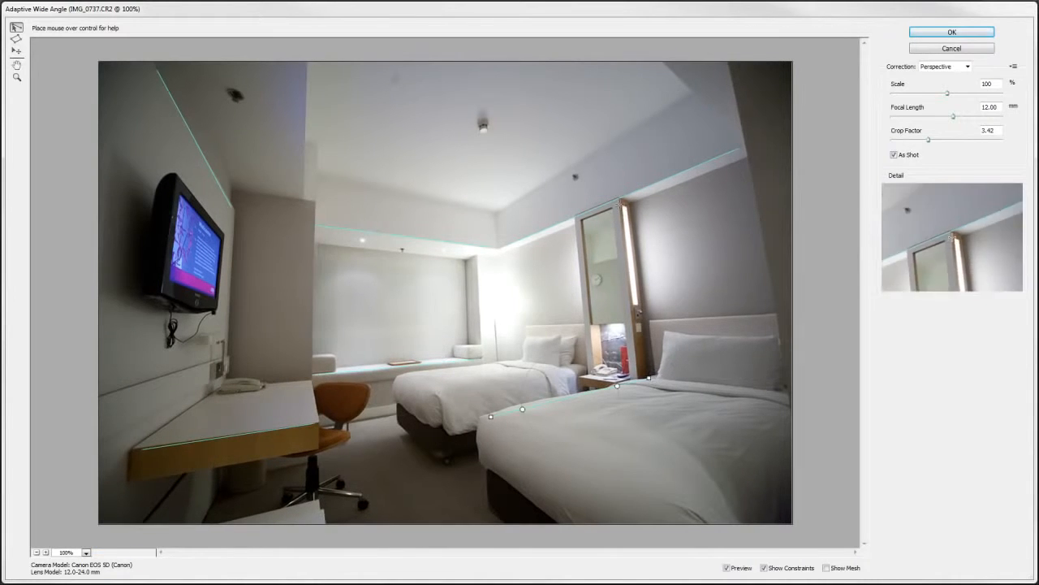
# Add upright constraint lines along the mirror frame, the wall column by the window and the right wall's corner
pyautogui.click(638, 376)
pyautogui.click(622, 204)
pyautogui.click(162, 289)
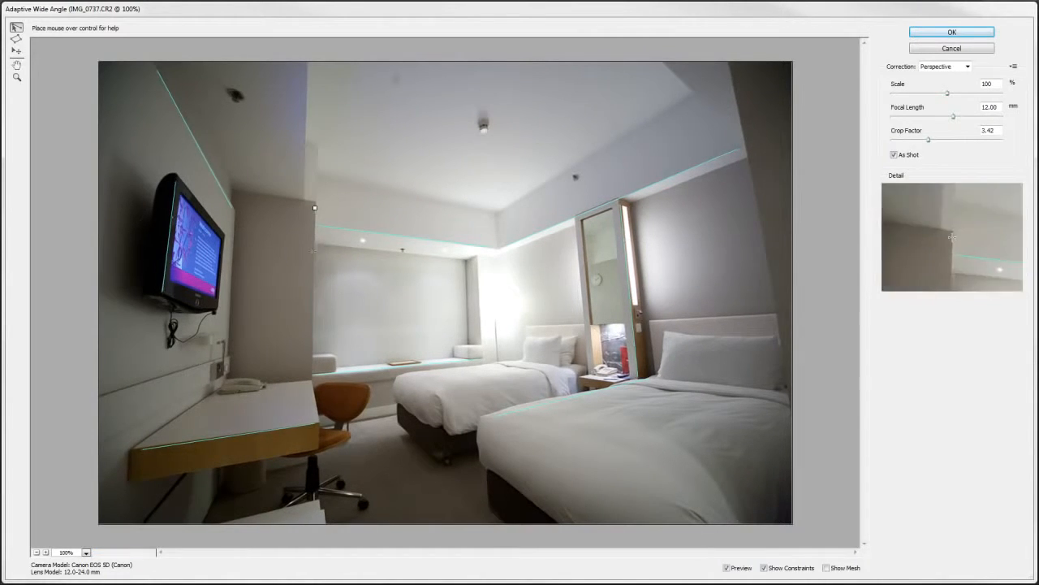
pyautogui.click(731, 86)
pyautogui.click(785, 379)
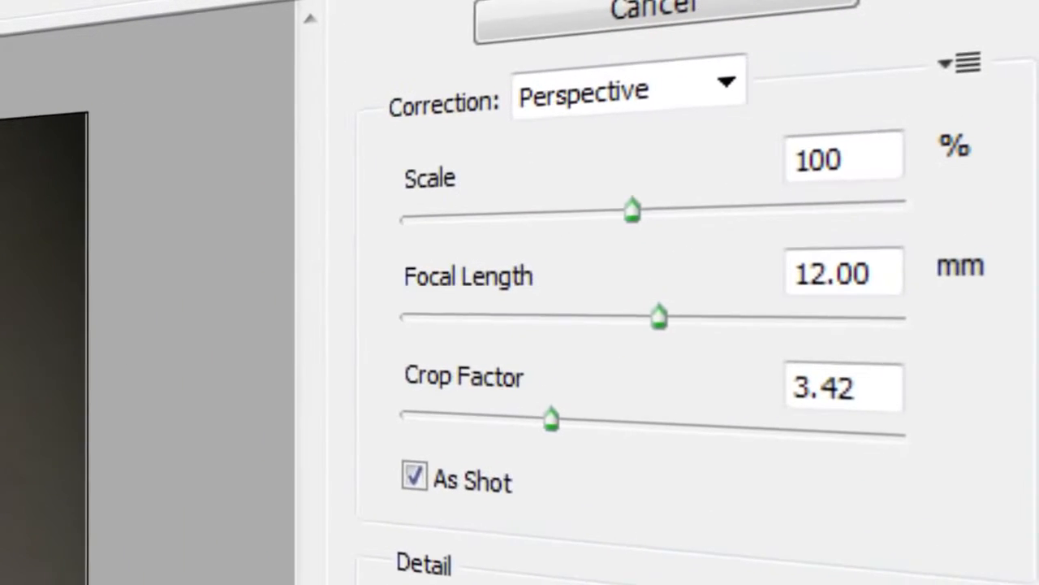
# Review the correction types, keep Perspective, and apply the Adaptive Wide Angle correction to the photo
pyautogui.click(638, 102)
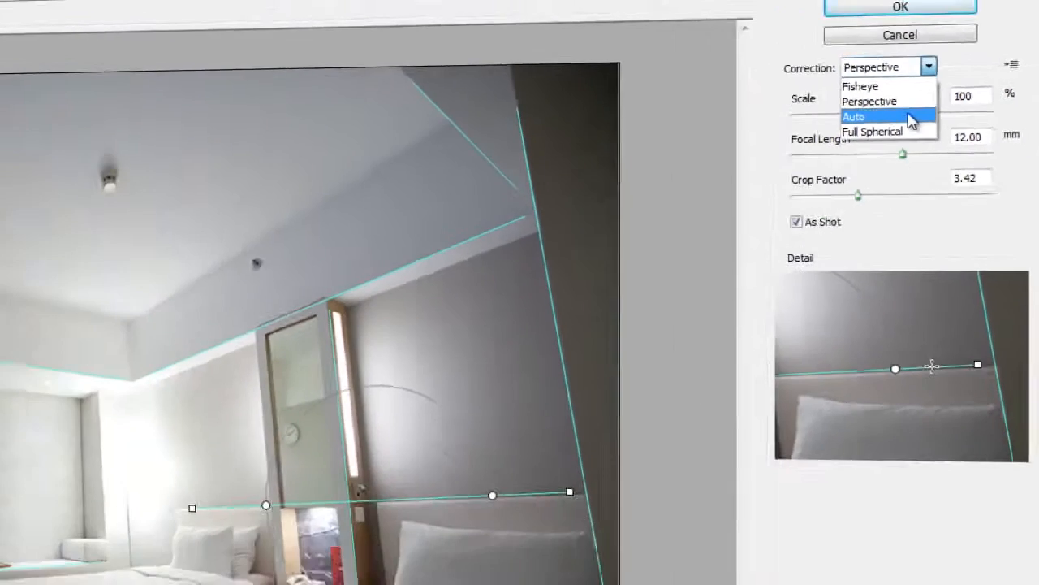
pyautogui.click(939, 75)
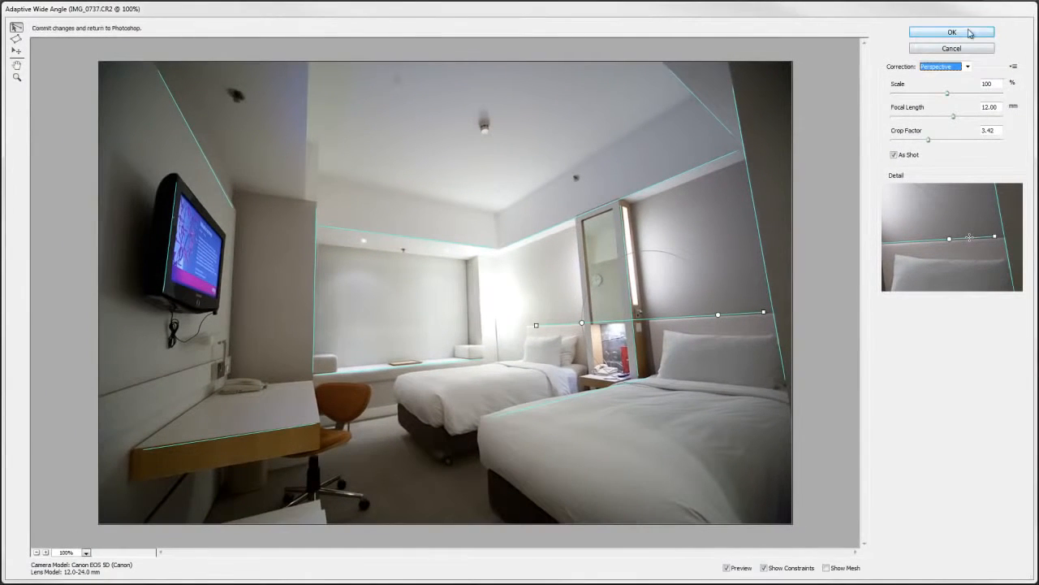
pyautogui.click(970, 33)
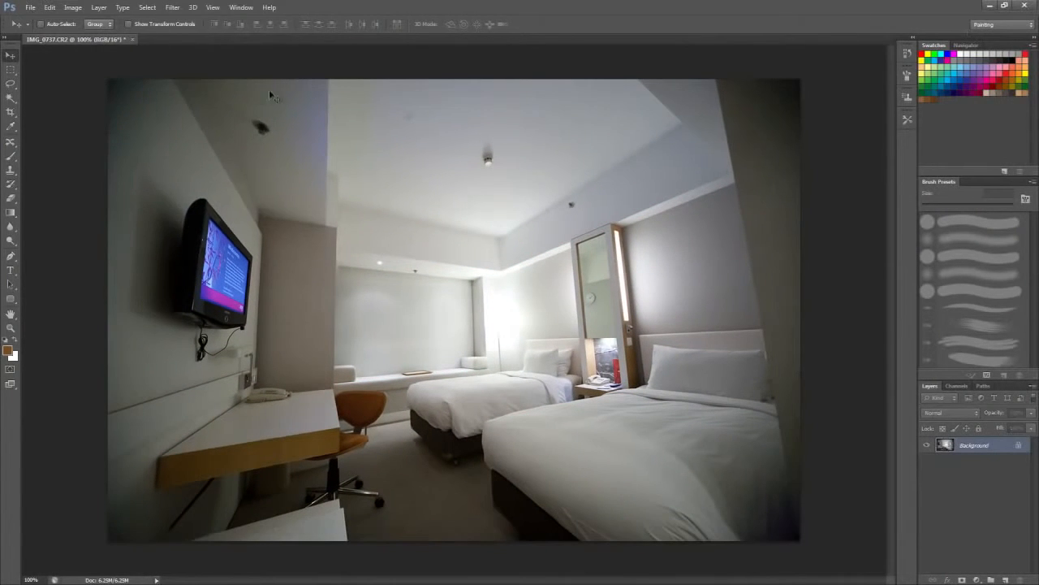
# Convert the hotel room photo for Smart Filters and apply the Adaptive Wide Angle filter with Perspective correction
pyautogui.click(172, 7)
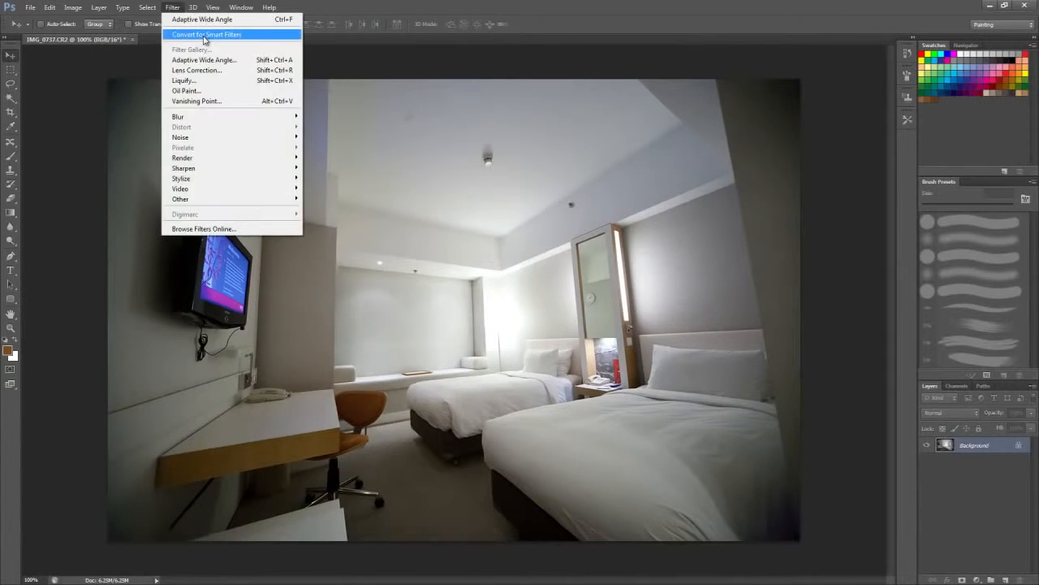
pyautogui.click(204, 36)
pyautogui.click(528, 223)
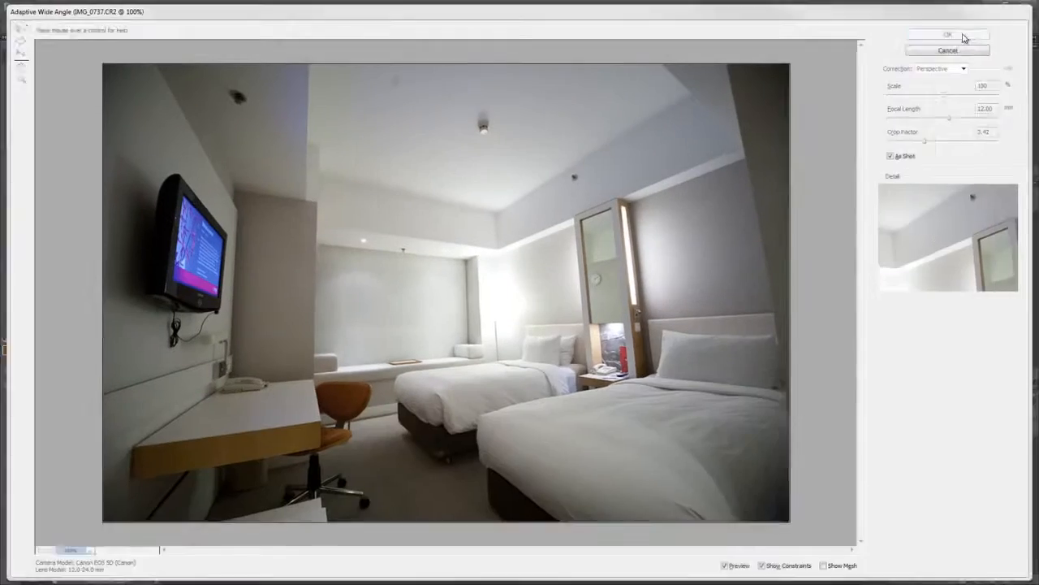
pyautogui.click(963, 37)
# Reopen the Adaptive Wide Angle smart filter, try a shorter focal length, and leave the filter without applying it
pyautogui.doubleClick(1007, 475)
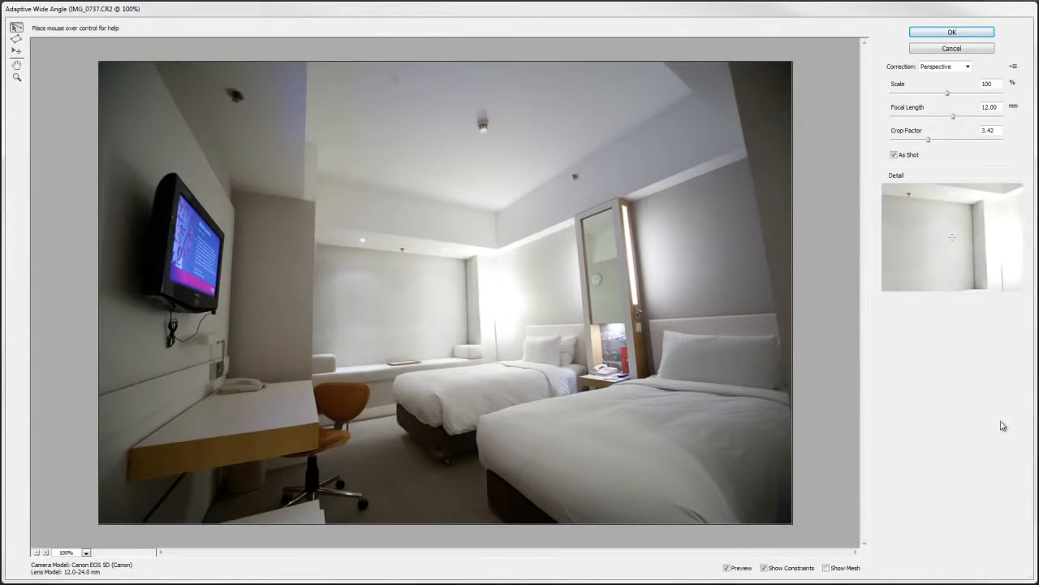
pyautogui.moveTo(946, 120); pyautogui.dragTo(944, 121)
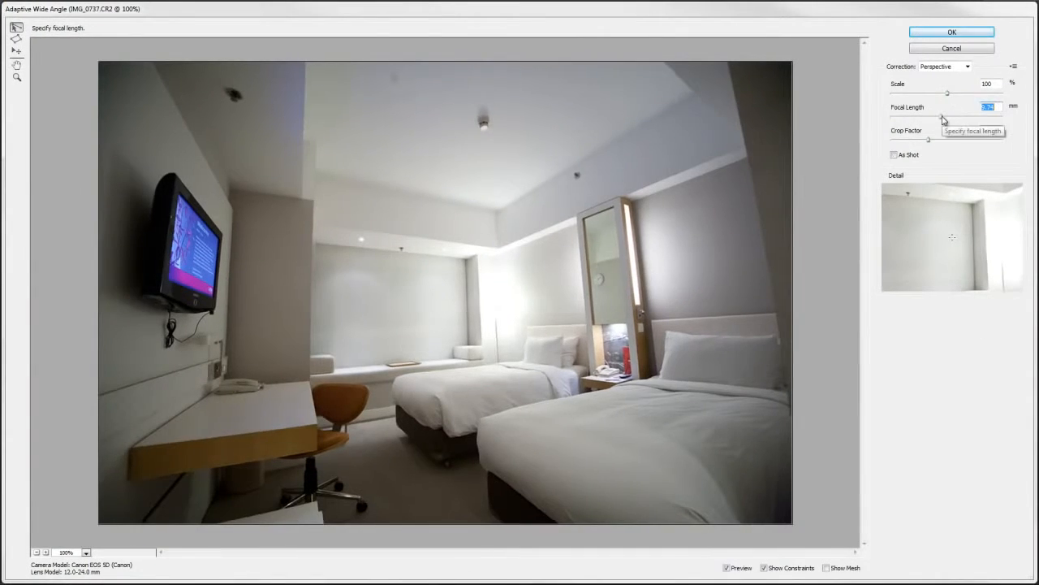
pyautogui.click(954, 48)
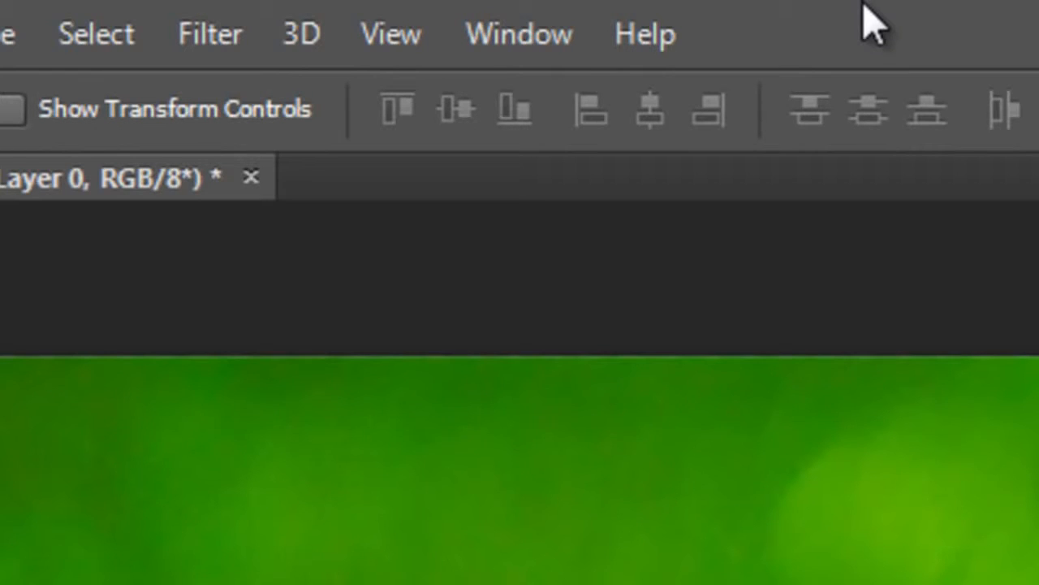
# Start the Oil Paint filter on the kitten photo, set Stylization to 5.5, and enlarge the preview to 66.7%
pyautogui.click(210, 34)
pyautogui.click(452, 422)
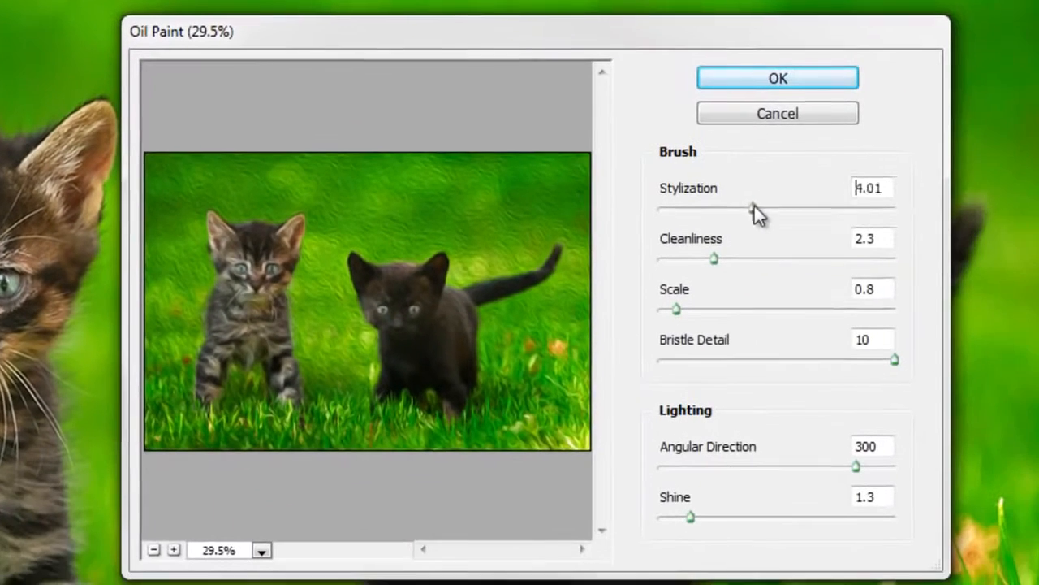
pyautogui.moveTo(753, 206); pyautogui.dragTo(784, 205)
pyautogui.click(171, 548)
pyautogui.click(172, 547)
pyautogui.click(171, 547)
# Set Oil Paint Cleanliness to 10, Scale to 3.66, Bristle Detail to 7.35, Angular Direction to 108 and Shine to 0
pyautogui.moveTo(711, 257); pyautogui.dragTo(772, 256)
pyautogui.moveTo(673, 307); pyautogui.dragTo(741, 308)
pyautogui.moveTo(773, 256); pyautogui.dragTo(906, 268)
pyautogui.moveTo(822, 455); pyautogui.dragTo(727, 474)
pyautogui.moveTo(687, 514); pyautogui.dragTo(642, 554)
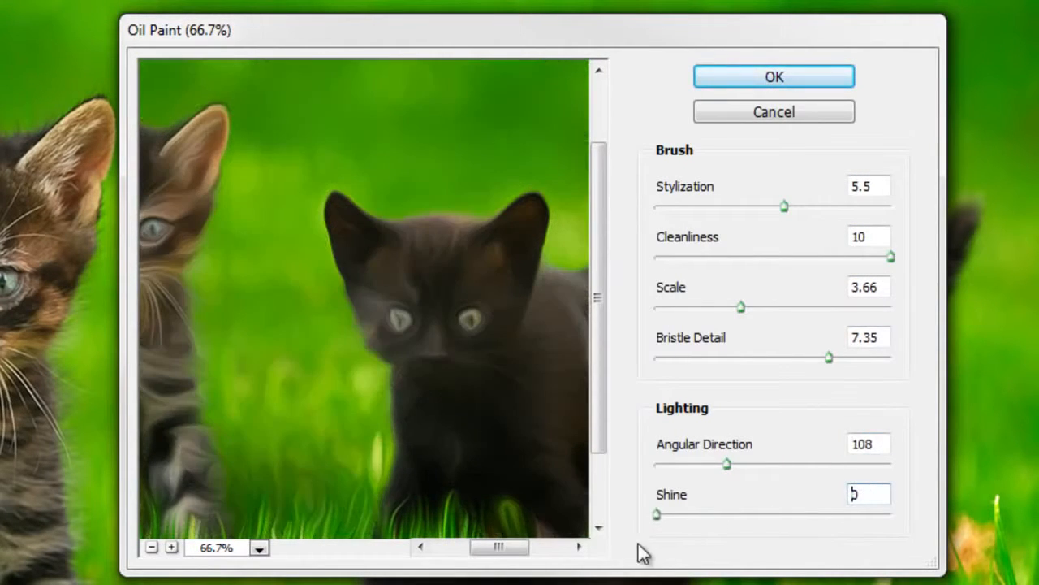
# Reduce the Oil Paint Scale and Cleanliness and apply the filter to the kitten photo
pyautogui.moveTo(748, 307); pyautogui.dragTo(680, 307)
pyautogui.moveTo(891, 256); pyautogui.dragTo(717, 257)
pyautogui.click(774, 77)
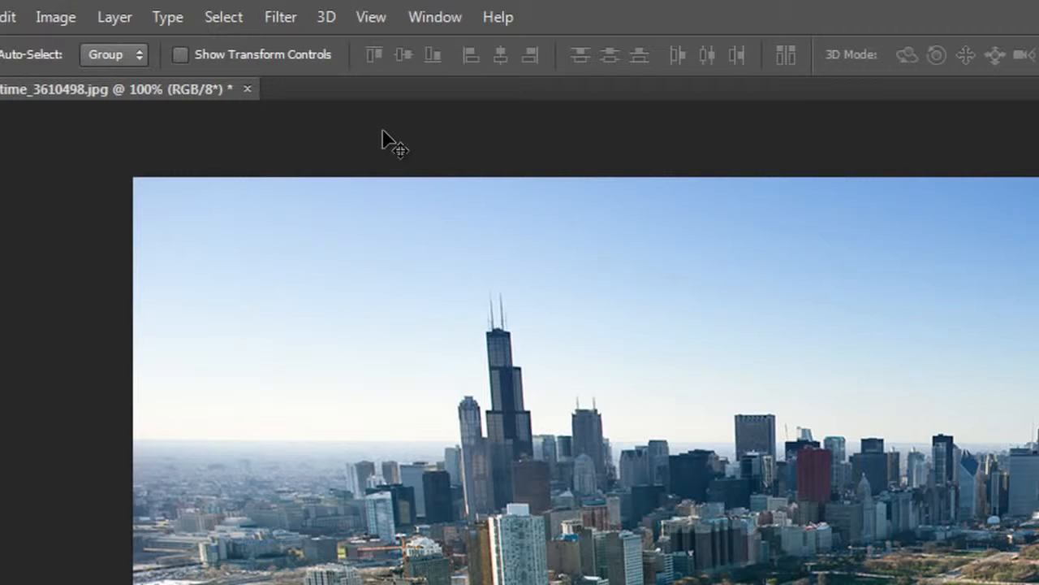
# Apply a Tilt-Shift blur of 4 px to the city skyline photo
pyautogui.click(281, 17)
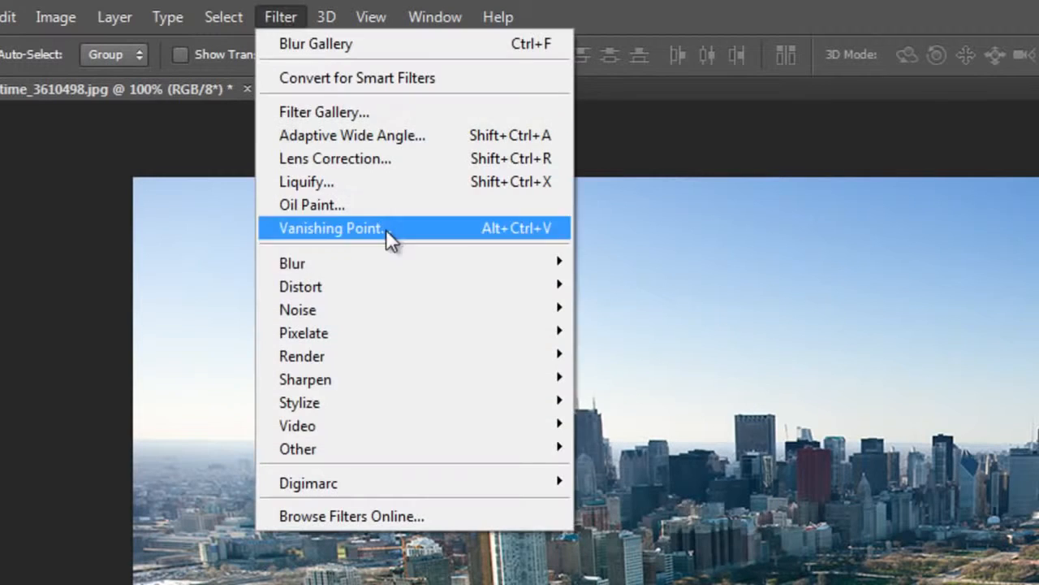
pyautogui.moveTo(488, 263)
pyautogui.click(704, 307)
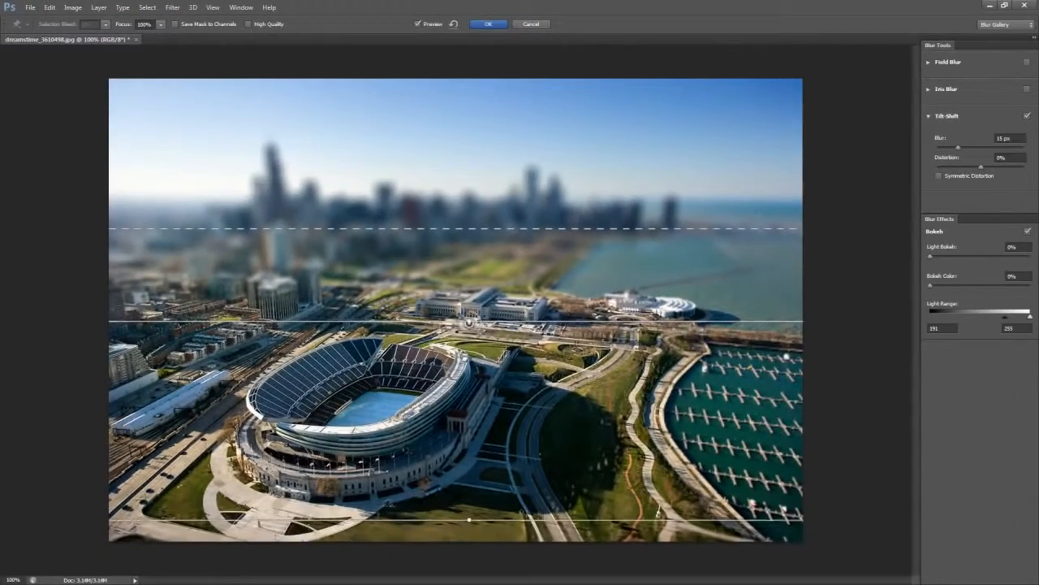
pyautogui.moveTo(959, 148); pyautogui.dragTo(944, 150)
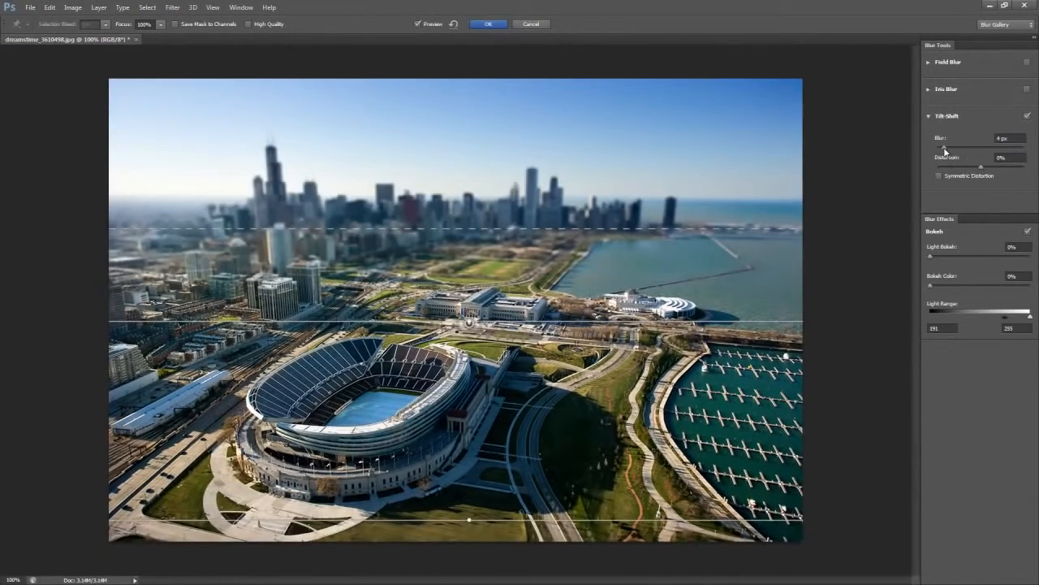
pyautogui.click(490, 25)
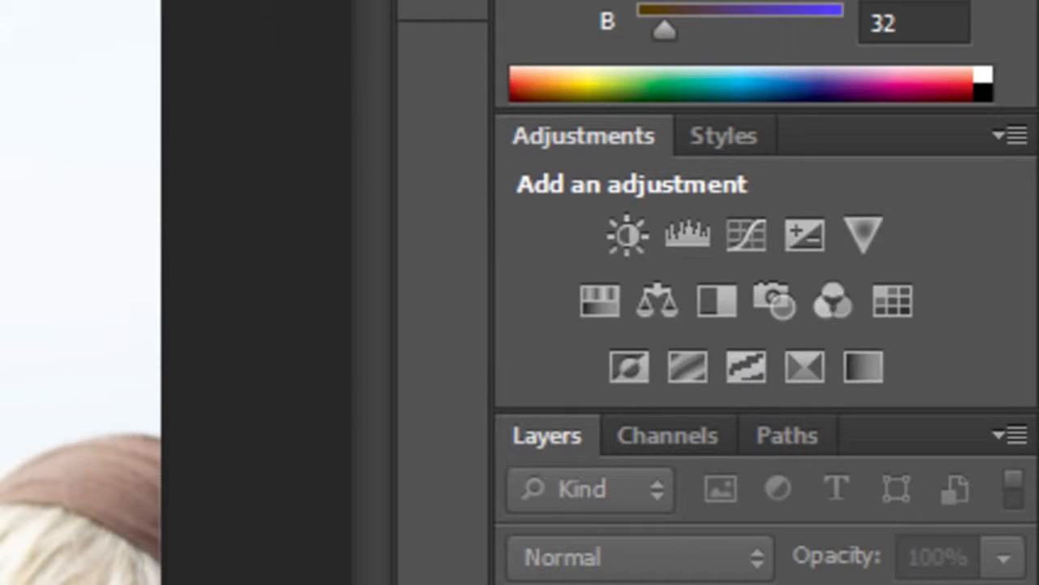
# Add a Color Lookup adjustment to the beach portrait and try 3DLUT files from Candlelight.CUBE through to Crisp_Winter.look
pyautogui.click(897, 308)
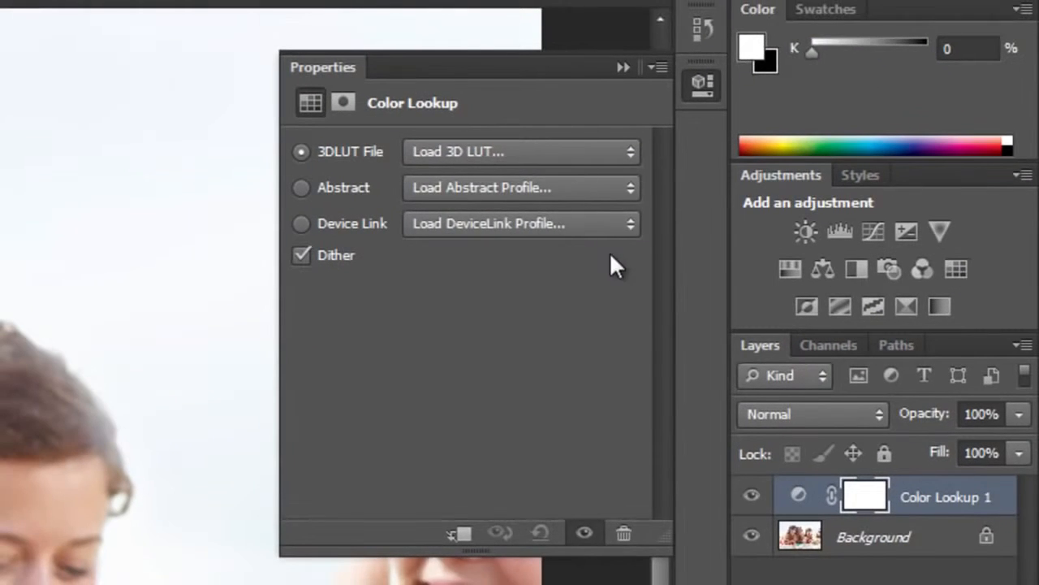
pyautogui.click(630, 152)
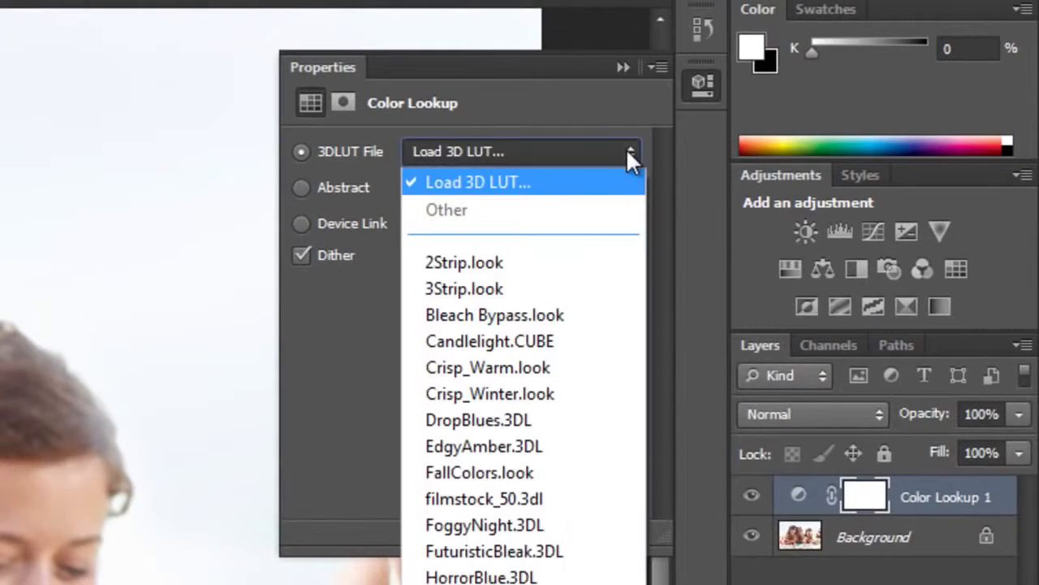
pyautogui.click(536, 338)
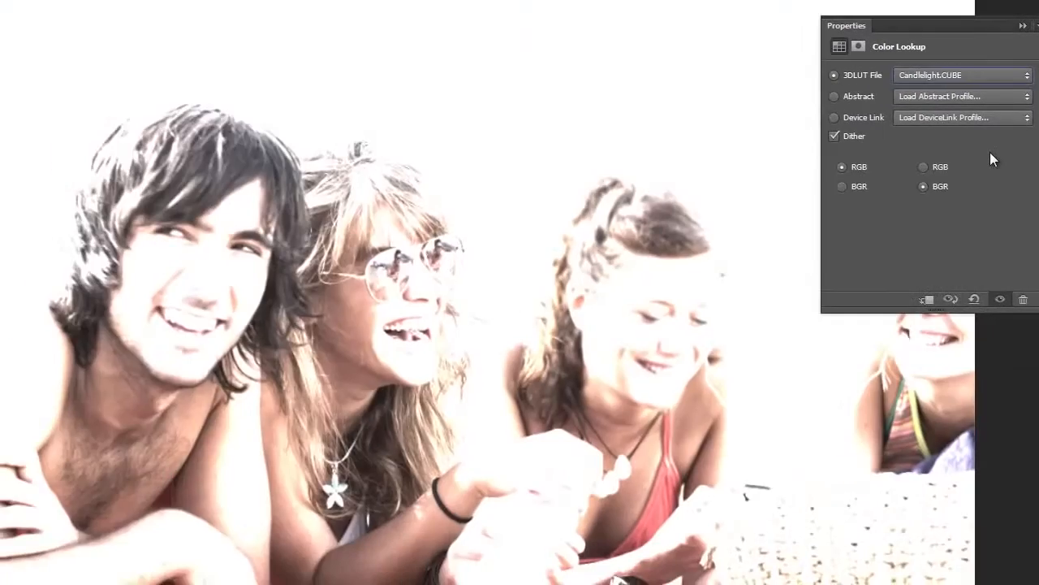
pyautogui.press('Down')
pyautogui.press('Down')
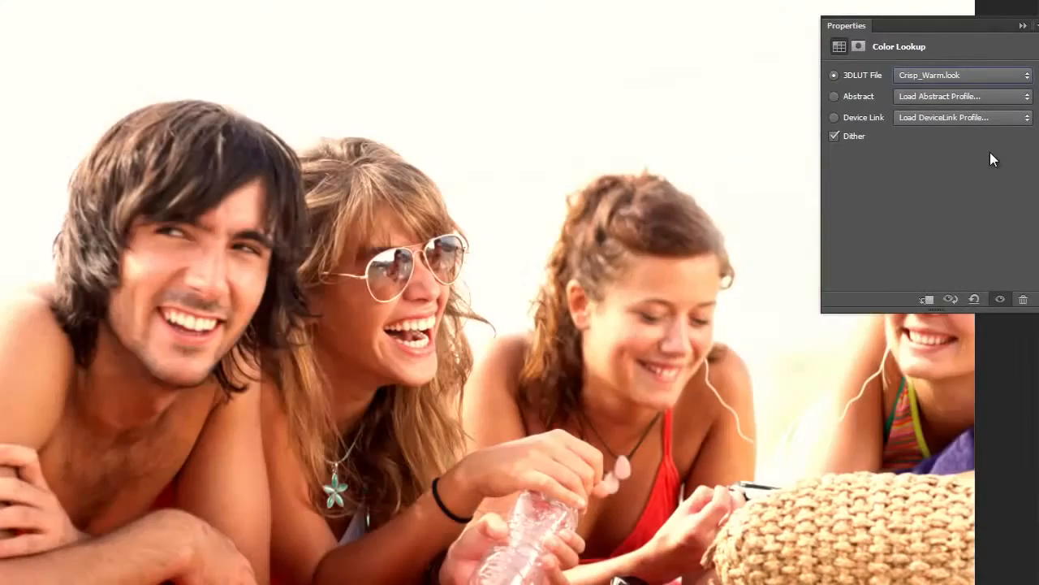
# Try the Abstract profiles of the Color Lookup adjustment one after another, including Gold-Blue and Green-Red
pyautogui.click(1008, 97)
pyautogui.click(988, 164)
pyautogui.press('Down')
pyautogui.press('Down')
pyautogui.press('Down')
pyautogui.press('Down')
pyautogui.press('Down')
pyautogui.press('Down')
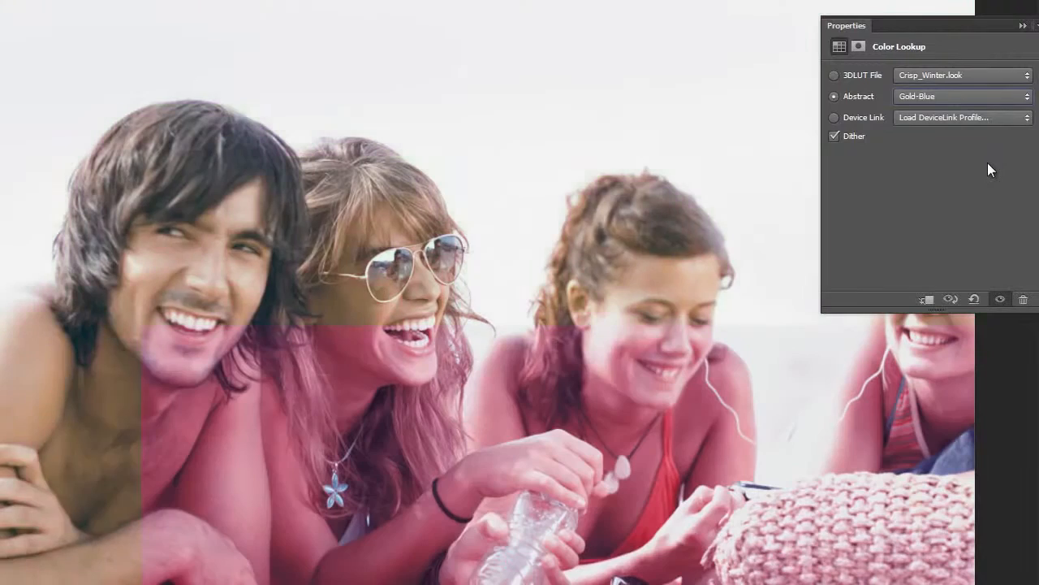
# Switch the Color Lookup to Device Link, try ColorNegative and the following profiles, and keep RedBlueYellow
pyautogui.click(966, 118)
pyautogui.click(963, 183)
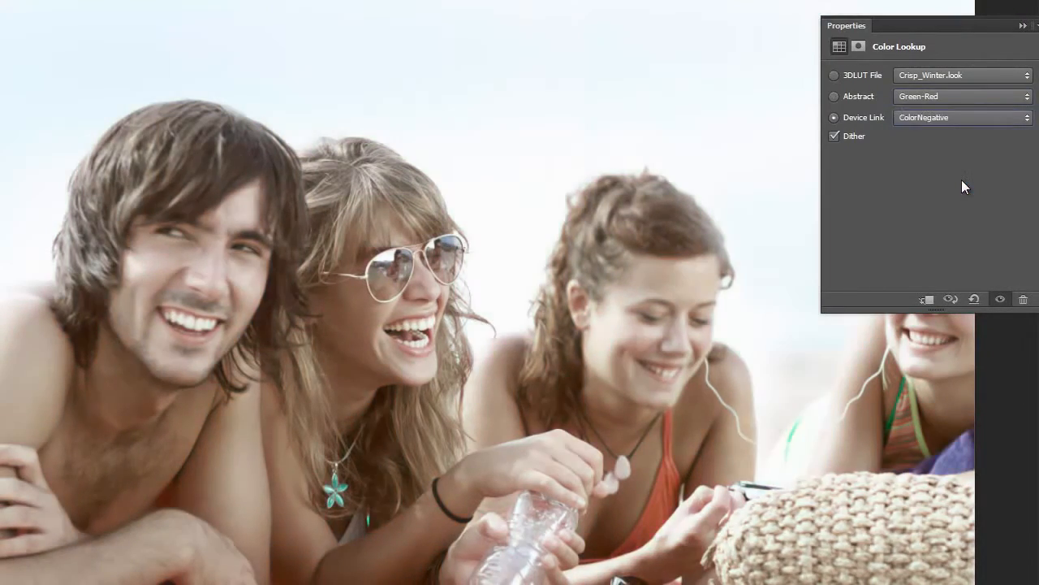
pyautogui.press('Down')
pyautogui.press('Down')
pyautogui.press('Down')
pyautogui.press('Up')
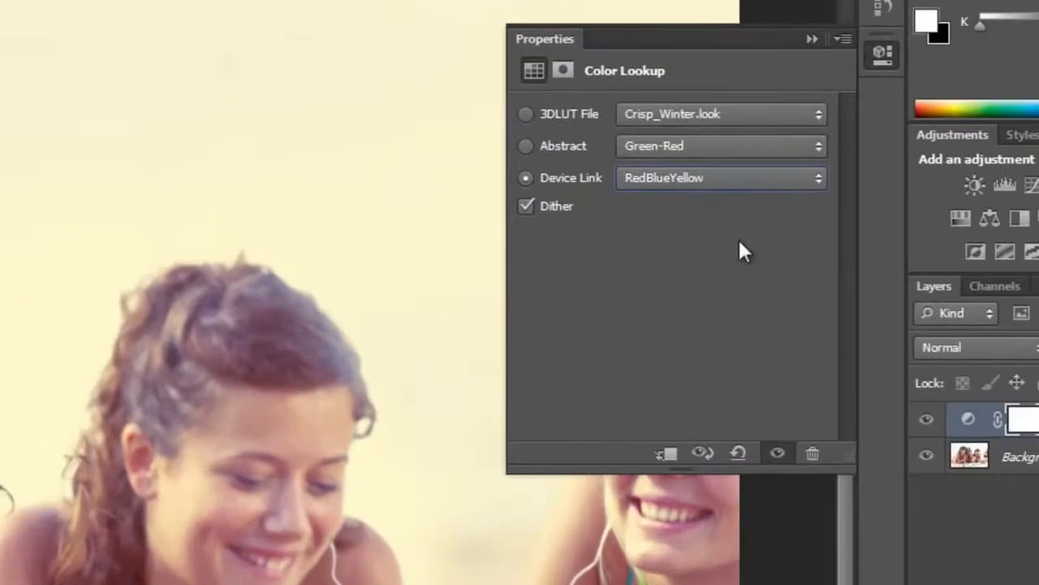
pyautogui.click(1027, 117)
pyautogui.press('Escape')
pyautogui.click(696, 175)
pyautogui.click(694, 138)
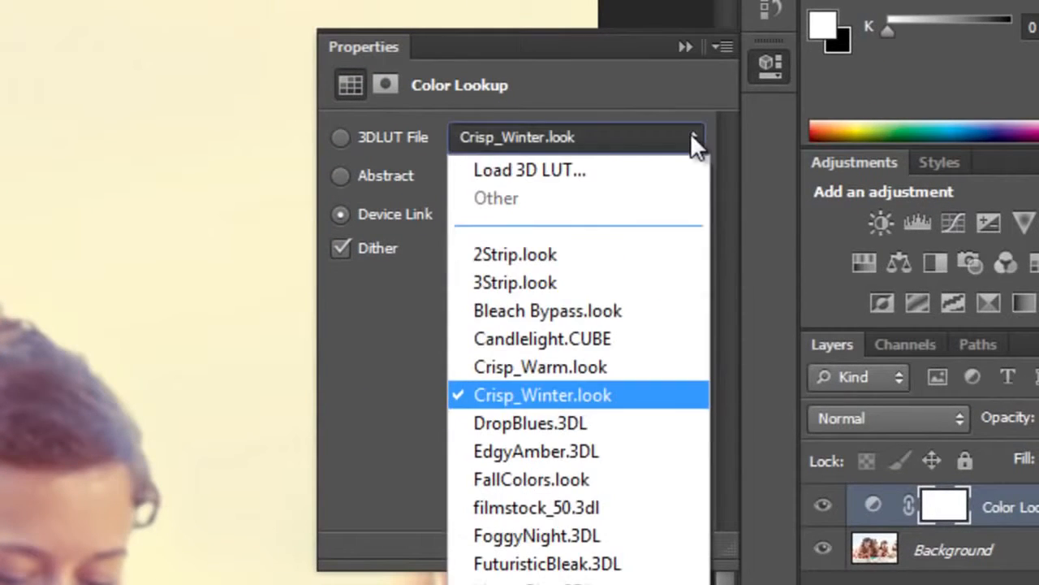
pyautogui.press('Escape')
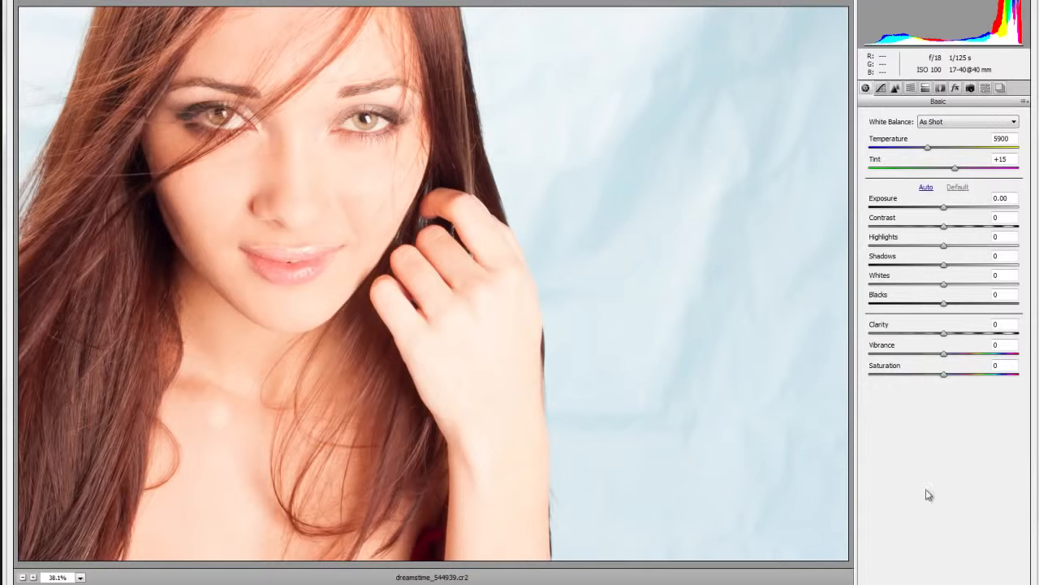
# Test the Exposure adjustment on the raw portrait by raising it to +5.00 and bringing it back down
pyautogui.moveTo(945, 207); pyautogui.dragTo(1005, 213)
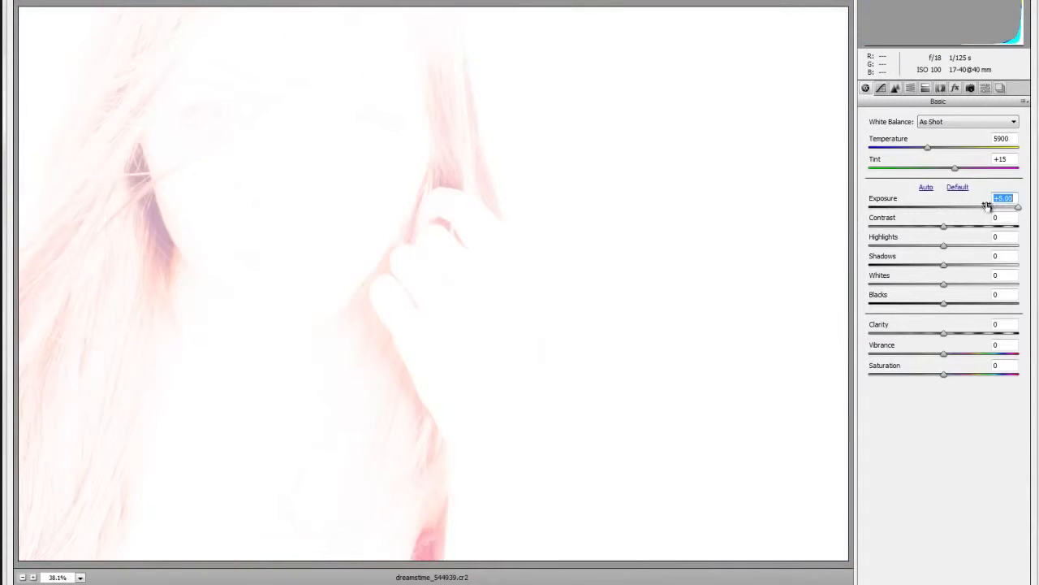
pyautogui.click(945, 208)
pyautogui.moveTo(933, 207); pyautogui.dragTo(974, 344)
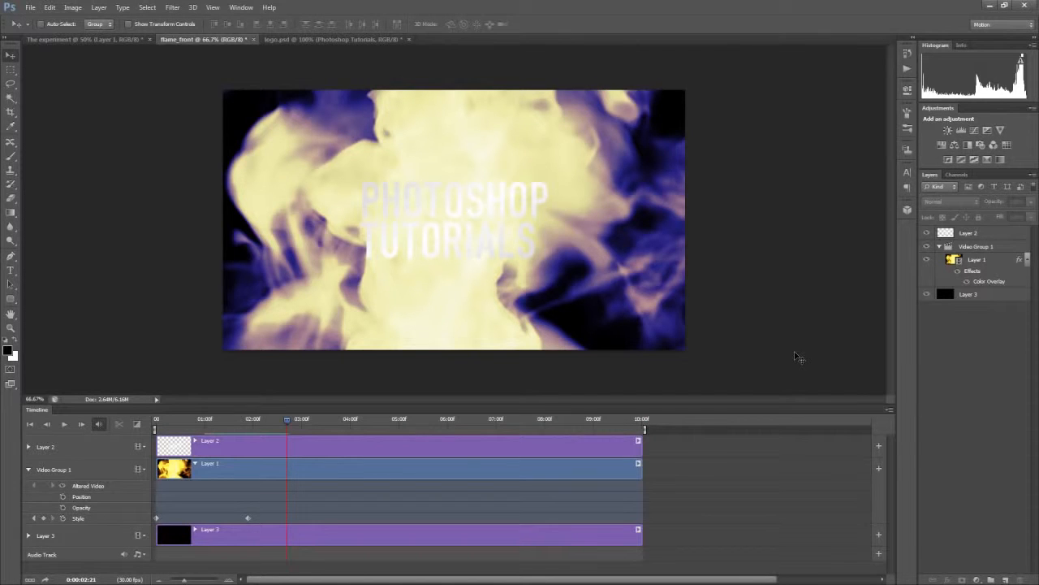
# At 0:00:02:21 in the timeline, change the Color Overlay of the flame video layer to cyan 00eaff
pyautogui.doubleClick(985, 283)
pyautogui.click(829, 167)
pyautogui.click(528, 224)
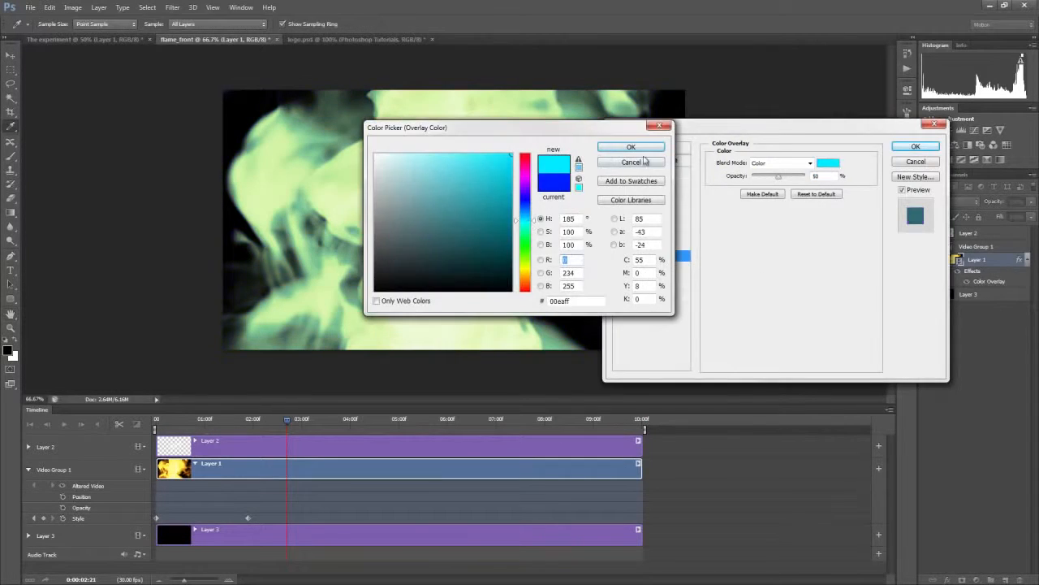
pyautogui.press('Return')
pyautogui.press('Return')
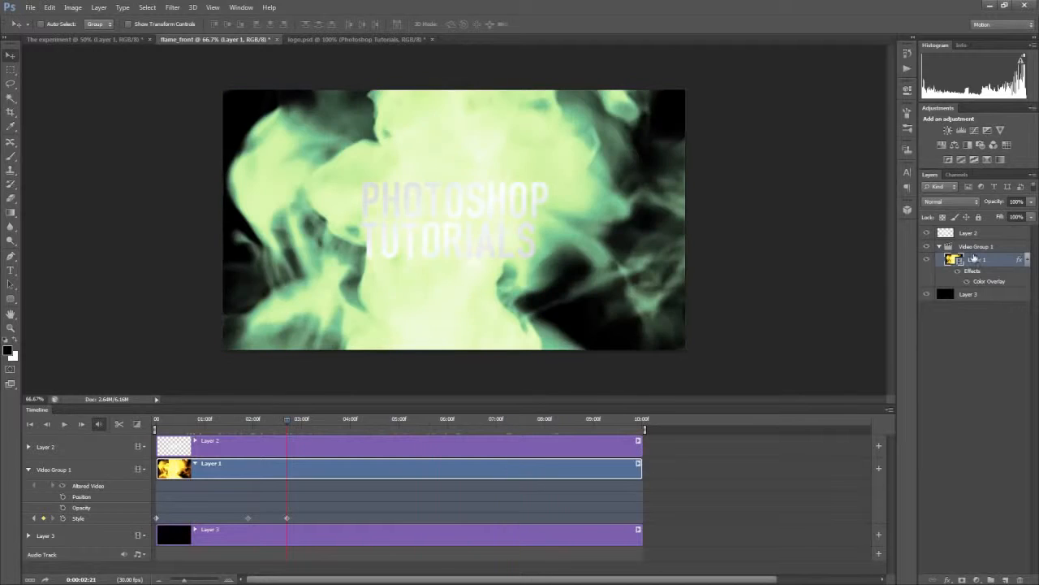
# Add a Color Lookup adjustment with the ColorNegative Device Link to the flame video and scrub back through the timeline
pyautogui.click(1007, 147)
pyautogui.click(855, 143)
pyautogui.click(848, 209)
pyautogui.moveTo(286, 419)
pyautogui.mouseDown()
pyautogui.moveTo(378, 434)
pyautogui.moveTo(199, 429)
pyautogui.mouseUp()
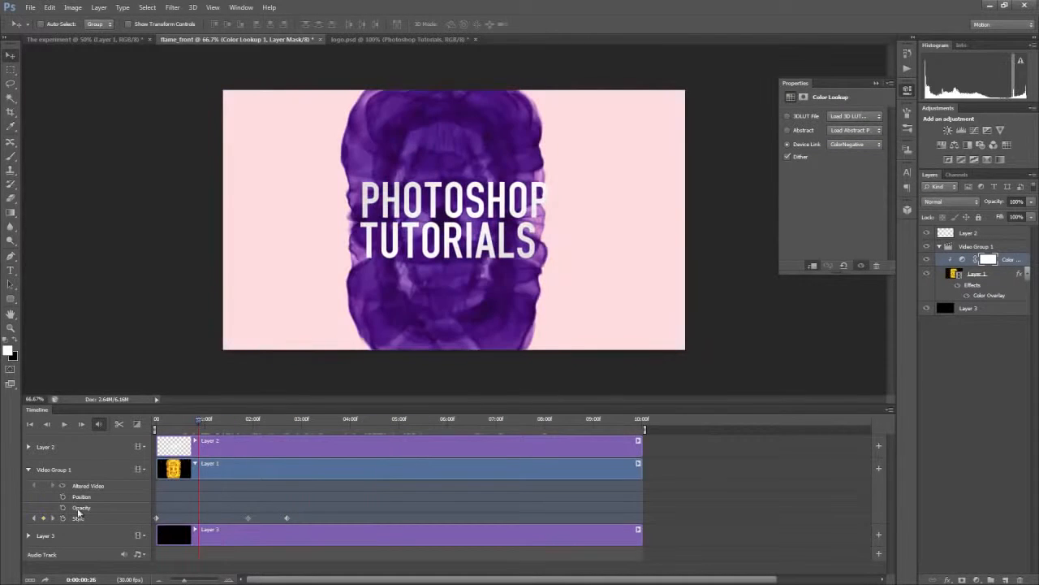
# Add a Vibrance adjustment above the flame video, adjust its strength, and scrub through the animation
pyautogui.click(1000, 130)
pyautogui.moveTo(835, 124); pyautogui.dragTo(813, 149)
pyautogui.click(271, 420)
pyautogui.moveTo(344, 424); pyautogui.dragTo(236, 438)
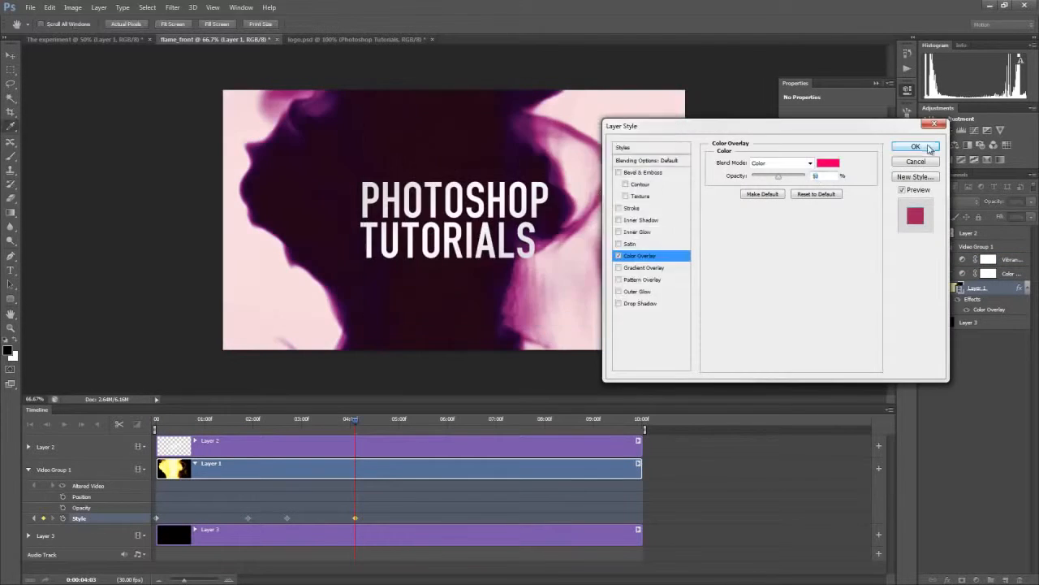
# Apply the pink Color Overlay to the flame video at 0:00:04:03 and add a 1 s Fade at its clip's start
pyautogui.moveTo(355, 419); pyautogui.dragTo(463, 428)
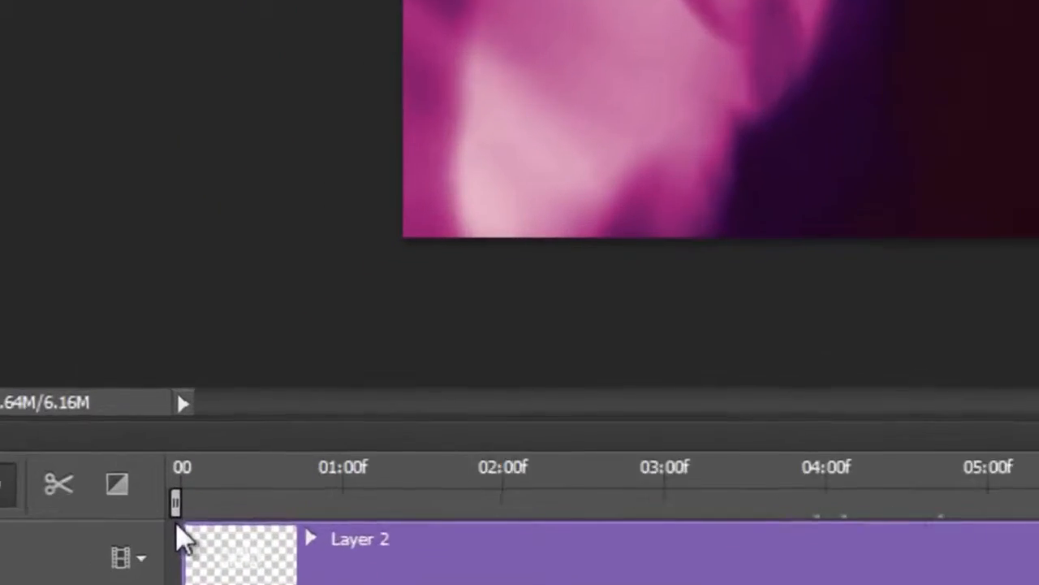
pyautogui.click(117, 484)
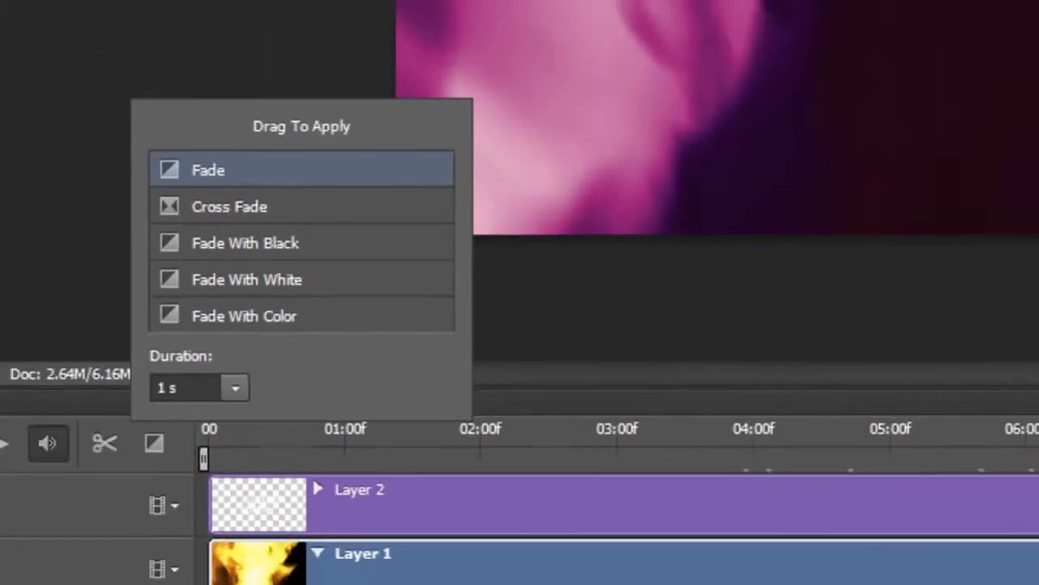
pyautogui.moveTo(213, 161); pyautogui.dragTo(325, 563)
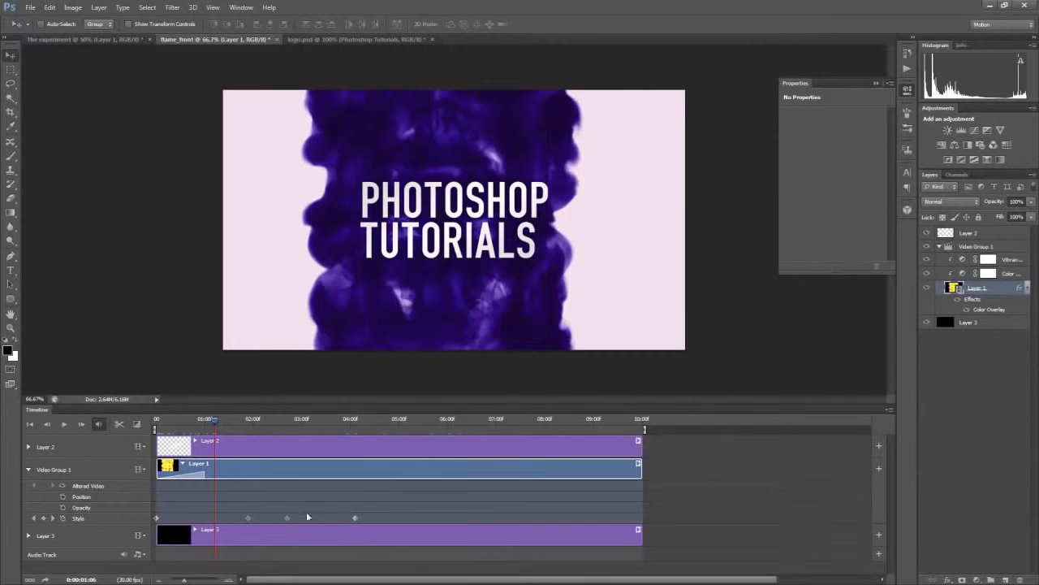
# Keyframe a different Color Overlay hue on the flame video at 0:00:07:29 and play back the animation
pyautogui.click(470, 426)
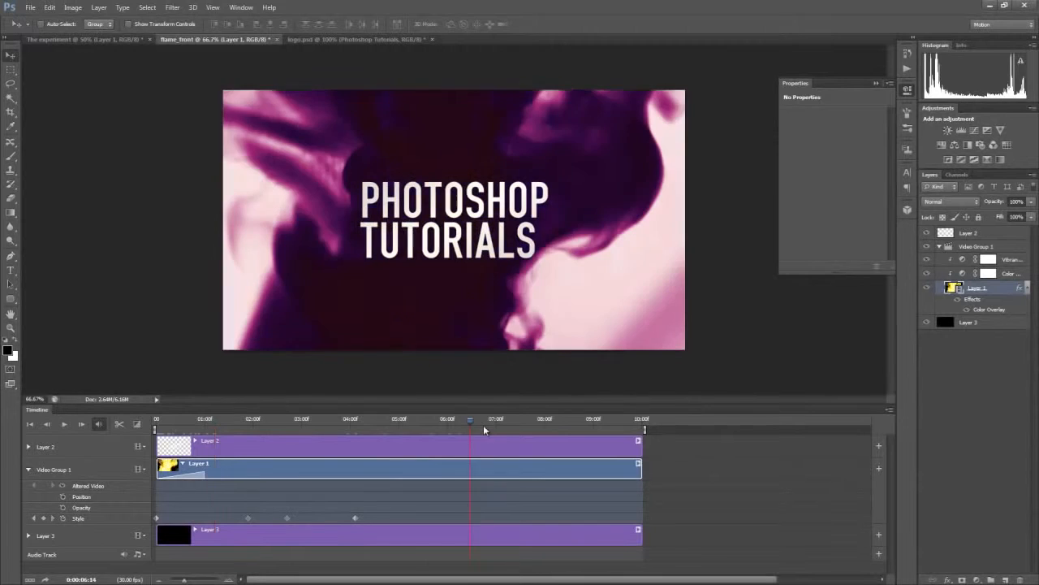
pyautogui.click(543, 423)
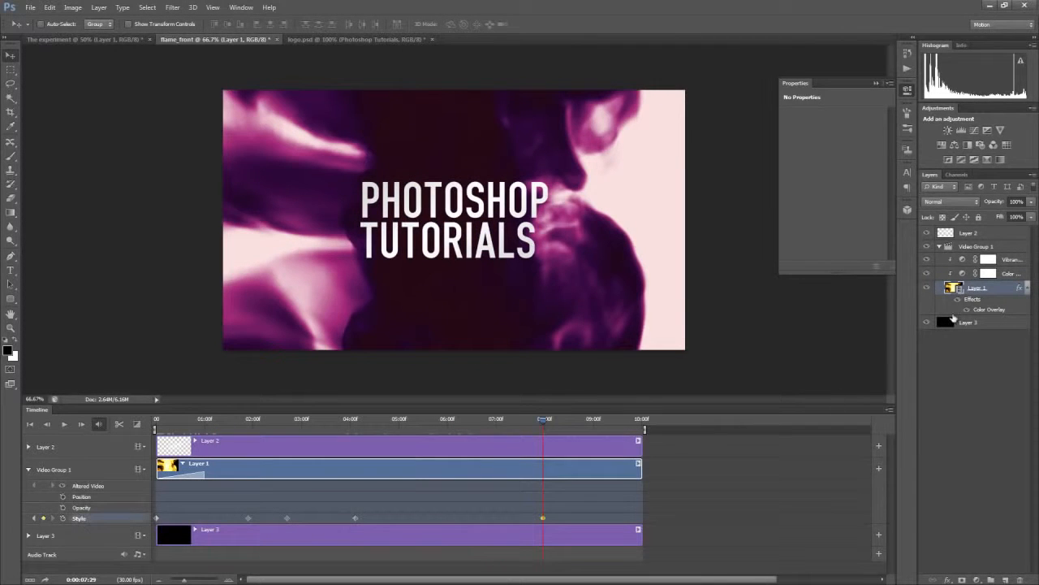
pyautogui.doubleClick(953, 315)
pyautogui.click(829, 165)
pyautogui.moveTo(525, 259); pyautogui.dragTo(524, 271)
pyautogui.click(631, 146)
pyautogui.click(916, 148)
pyautogui.moveTo(544, 421); pyautogui.dragTo(315, 438)
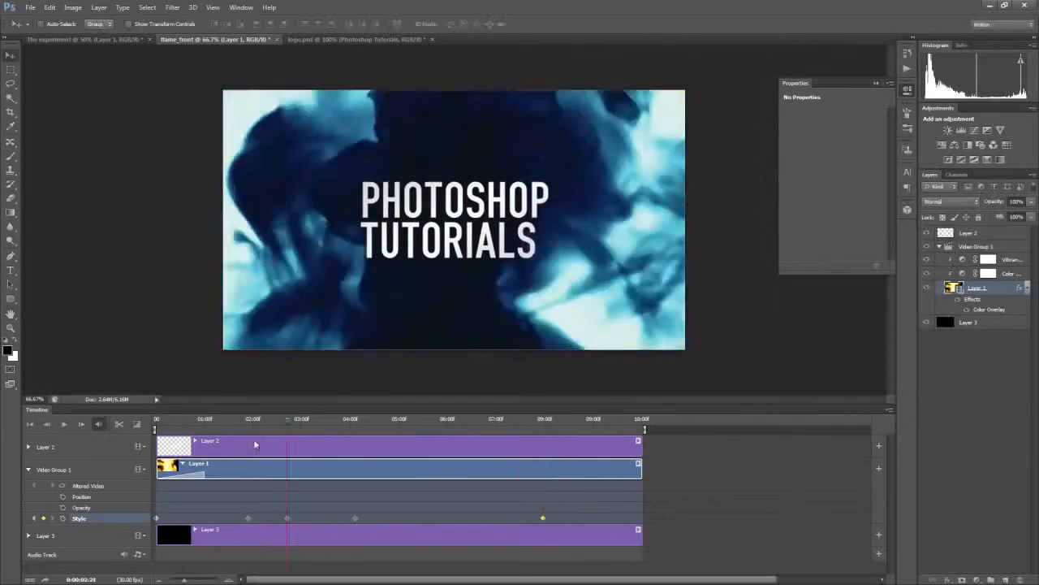
pyautogui.press('space')
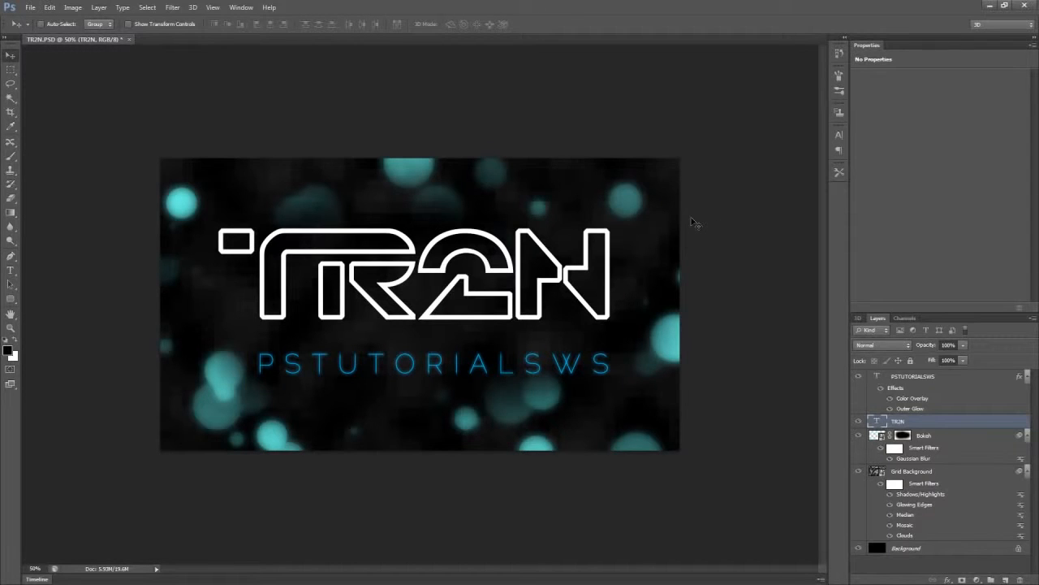
# Turn the TR2N text layer into a 3D extrusion
pyautogui.press('t')
pyautogui.click(544, 25)
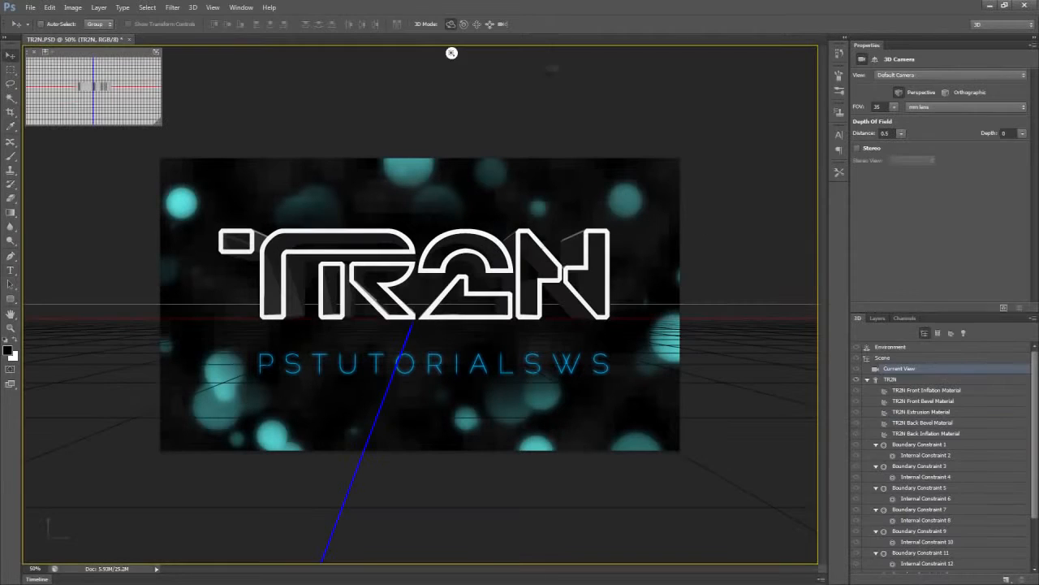
# Select the TR2N mesh, orbit the camera around the 3D text and restore the Default Camera view
pyautogui.click(912, 377)
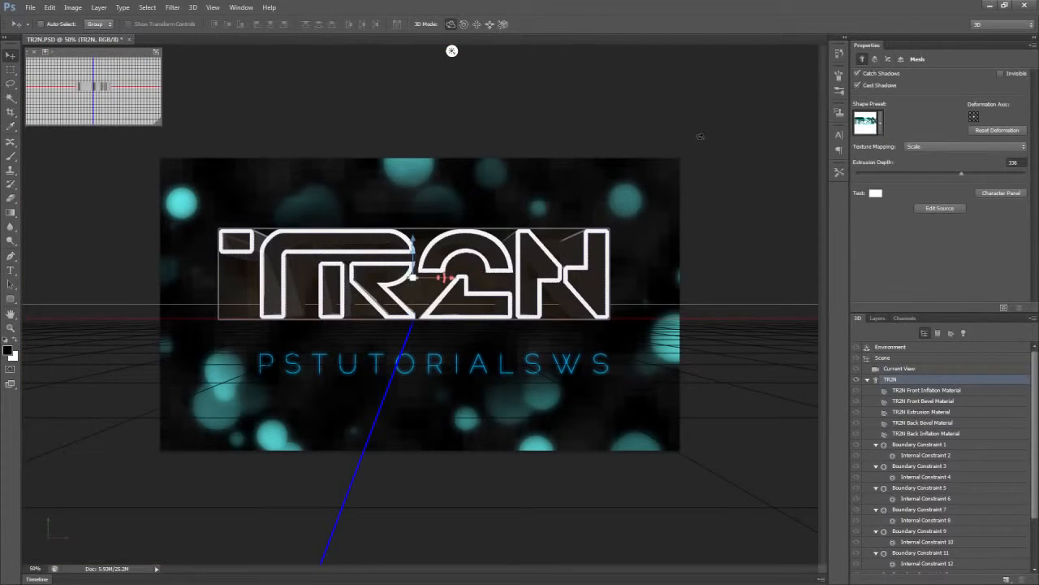
pyautogui.moveTo(459, 313); pyautogui.dragTo(445, 271)
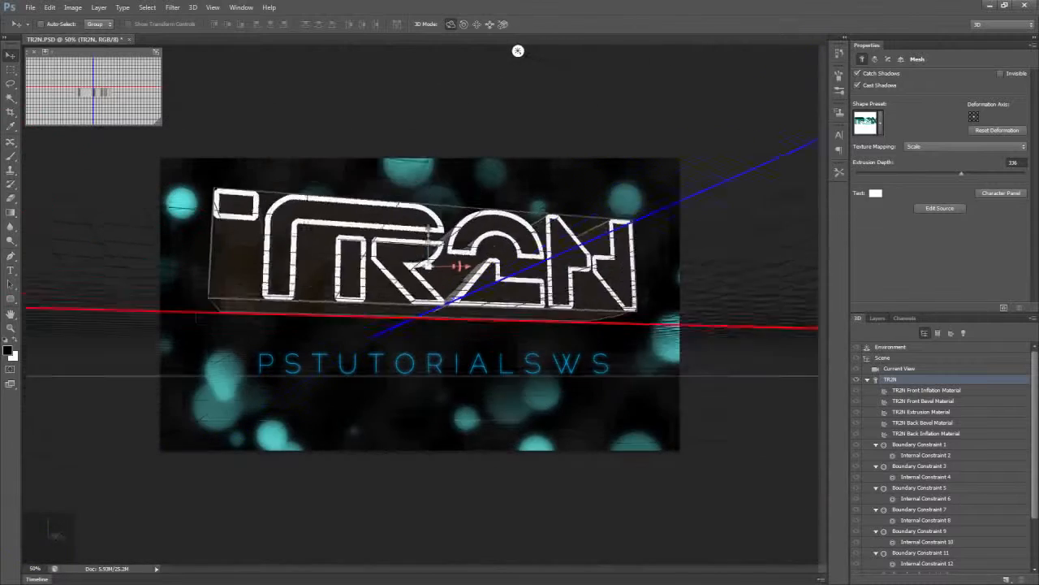
pyautogui.moveTo(56, 538); pyautogui.dragTo(55, 540)
pyautogui.rightClick(54, 539)
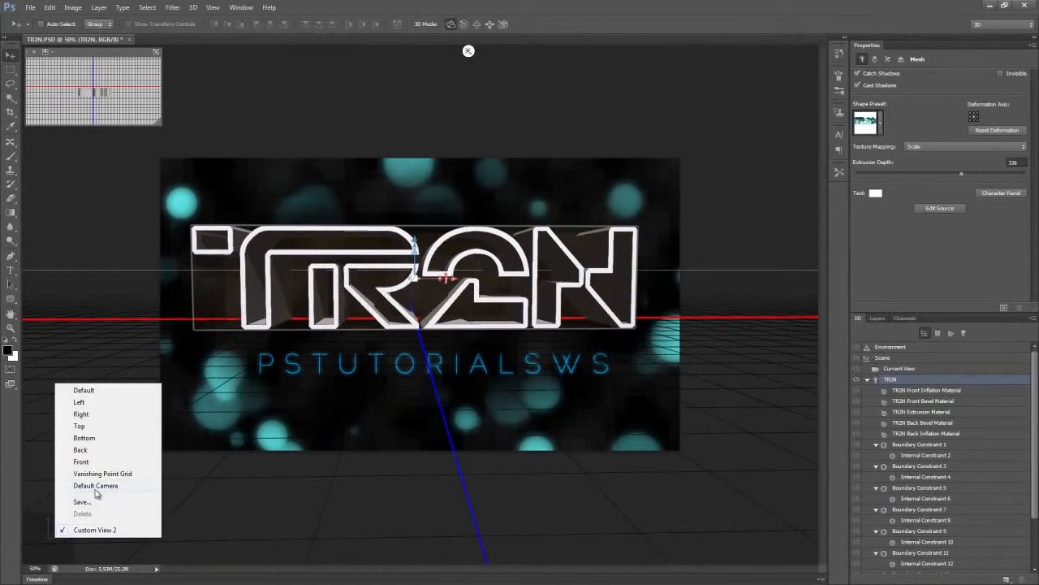
pyautogui.click(96, 489)
# Set the TR2N mesh's extrusion depth to 136
pyautogui.moveTo(972, 173); pyautogui.dragTo(960, 173)
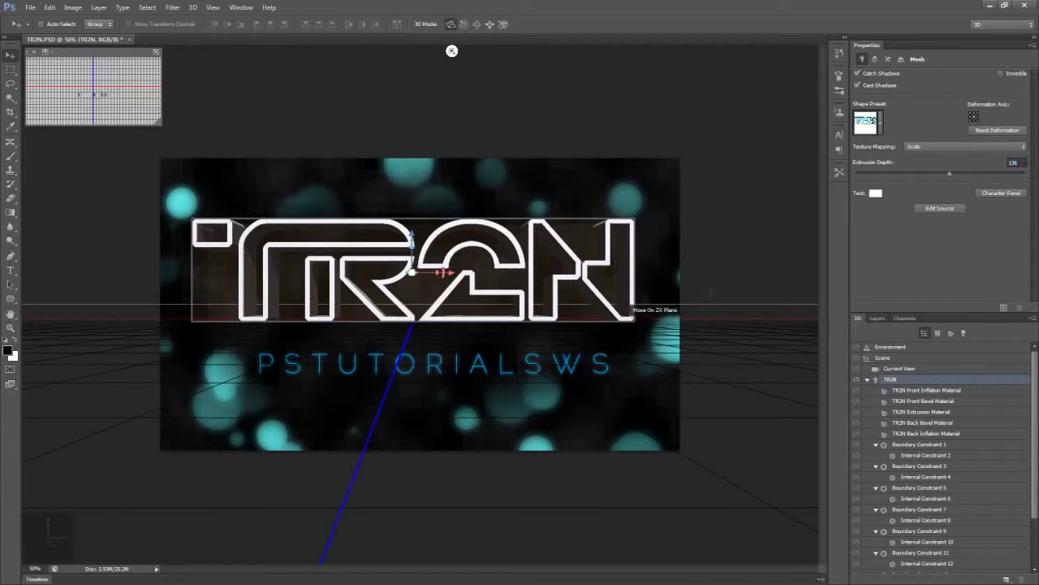
pyautogui.click(1002, 74)
pyautogui.scroll(-2, 953, 456)
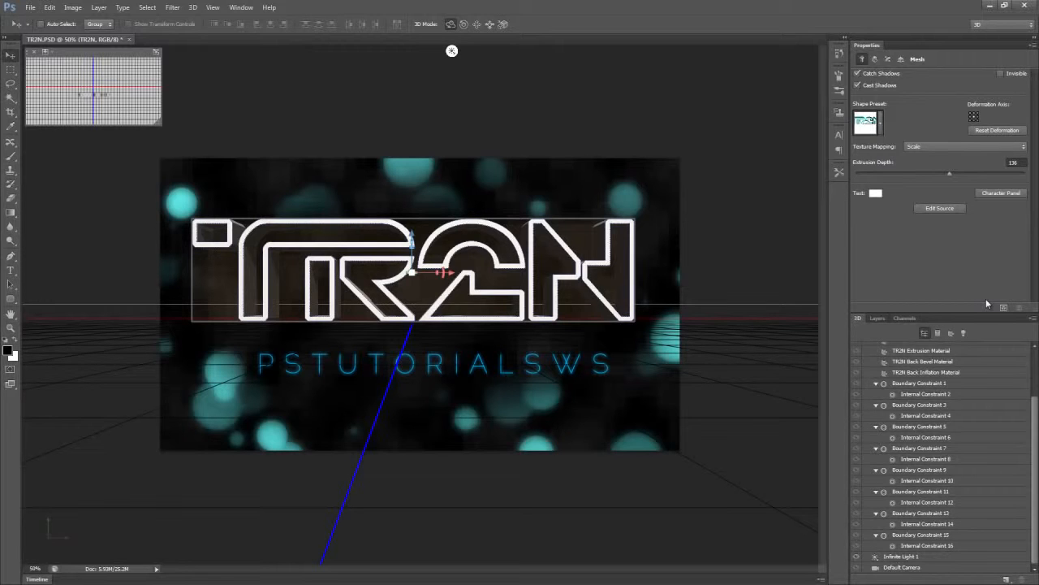
# Lower the opacity of the Front Inflation Material on the copied TR2N 3D text
pyautogui.click(877, 317)
pyautogui.click(858, 318)
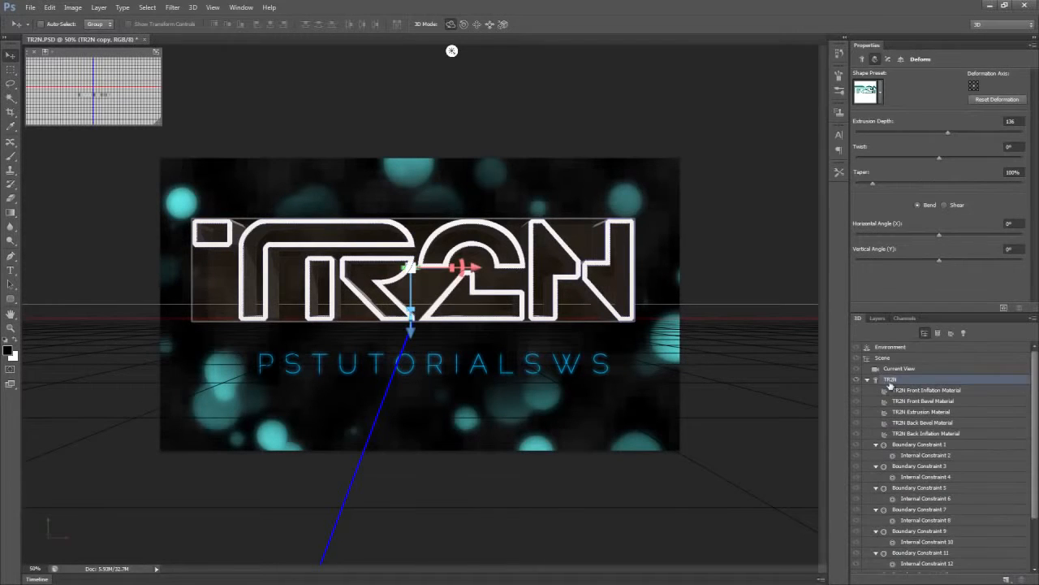
pyautogui.click(921, 412)
pyautogui.keyDown('shift'); pyautogui.click(926, 390); pyautogui.keyUp('shift')
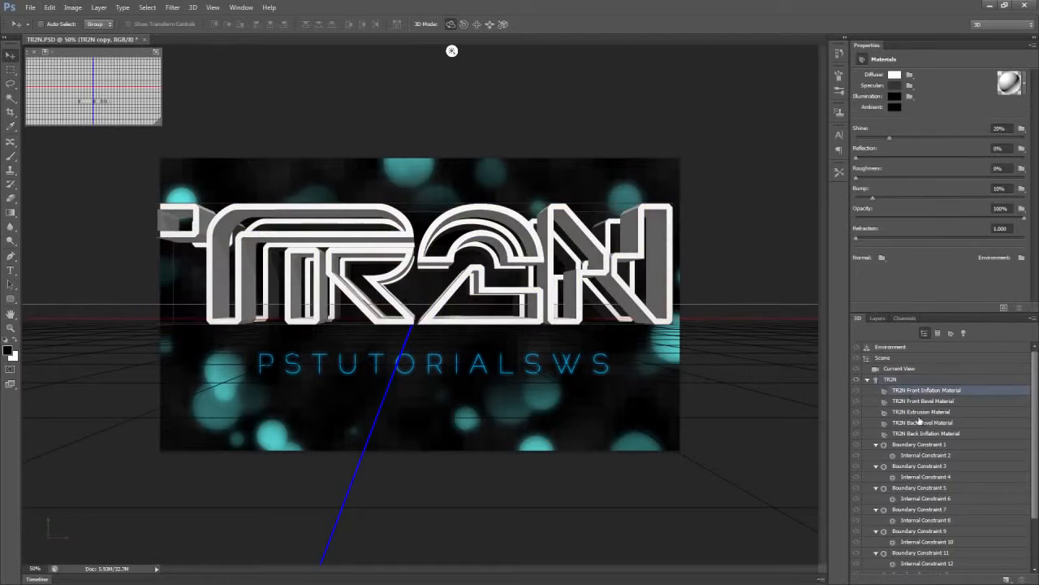
pyautogui.click(860, 218)
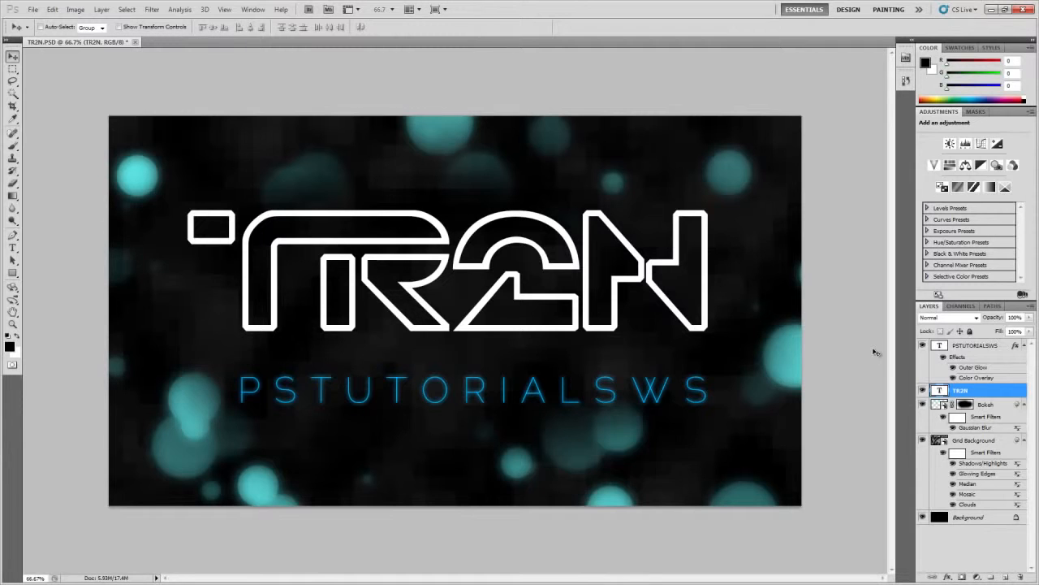
# In the older Photoshop version, convert the TR2N text layer to a Repoussé object with an extrusion depth of 0.20
pyautogui.click(205, 9)
pyautogui.moveTo(268, 77)
pyautogui.click(398, 78)
pyautogui.click(520, 224)
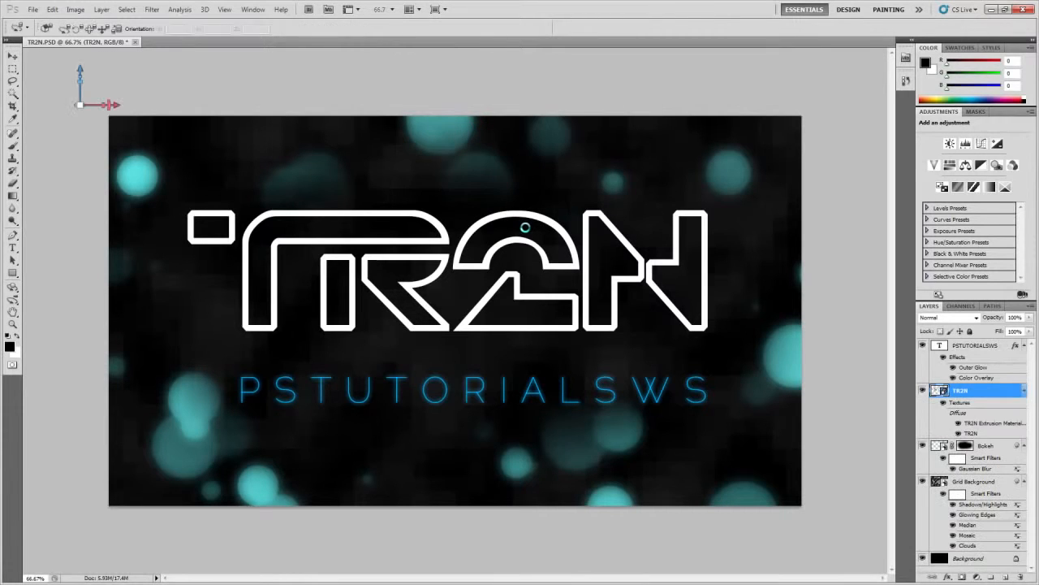
pyautogui.moveTo(673, 258); pyautogui.dragTo(668, 259)
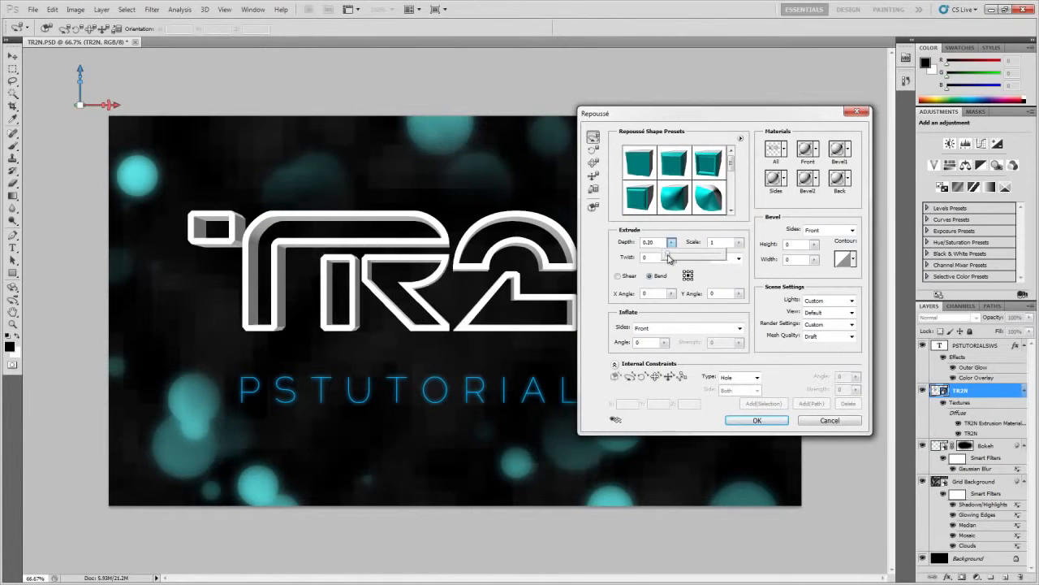
pyautogui.click(756, 420)
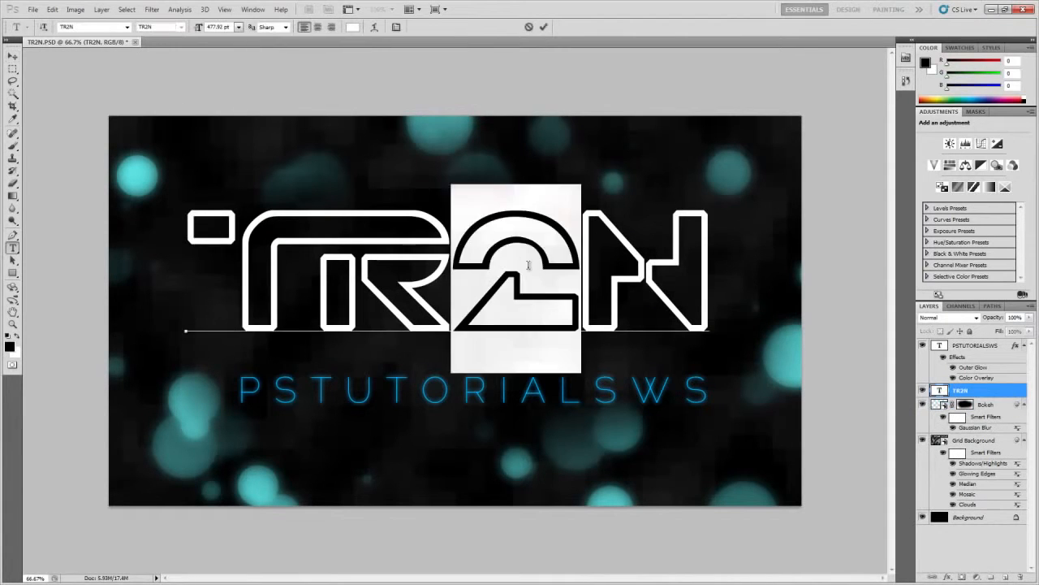
# Replace the 2 in the TR2N text with the letter O and convert the text layer to a Repoussé object again
pyautogui.write('O')
pyautogui.click(205, 9)
pyautogui.click(377, 75)
pyautogui.click(524, 226)
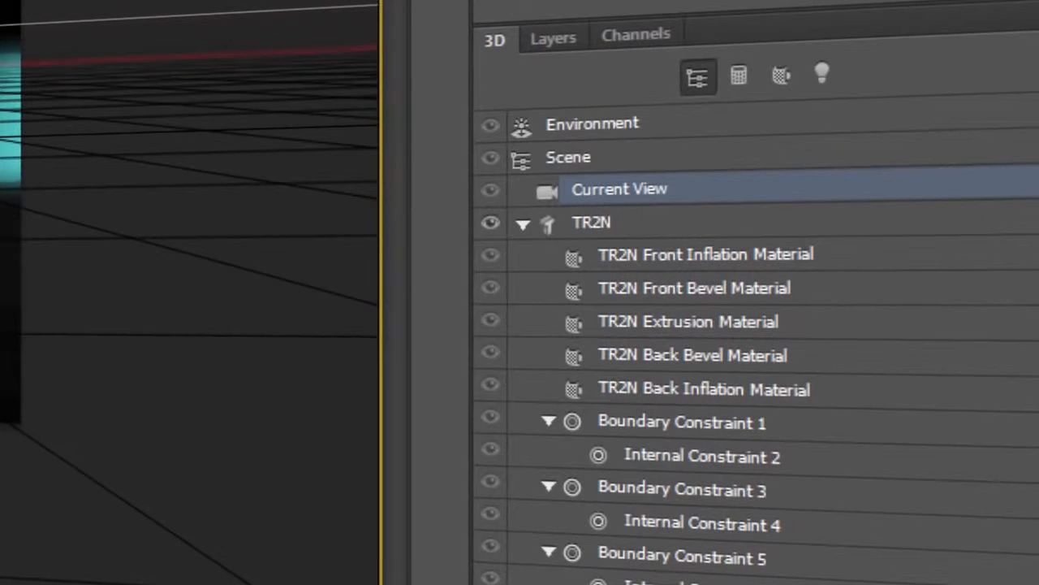
# Switch back to the new Photoshop version, review the TR2N mesh's Mesh, Deform, Cap and Coordinates properties, and open its text source for editing
pyautogui.click(627, 219)
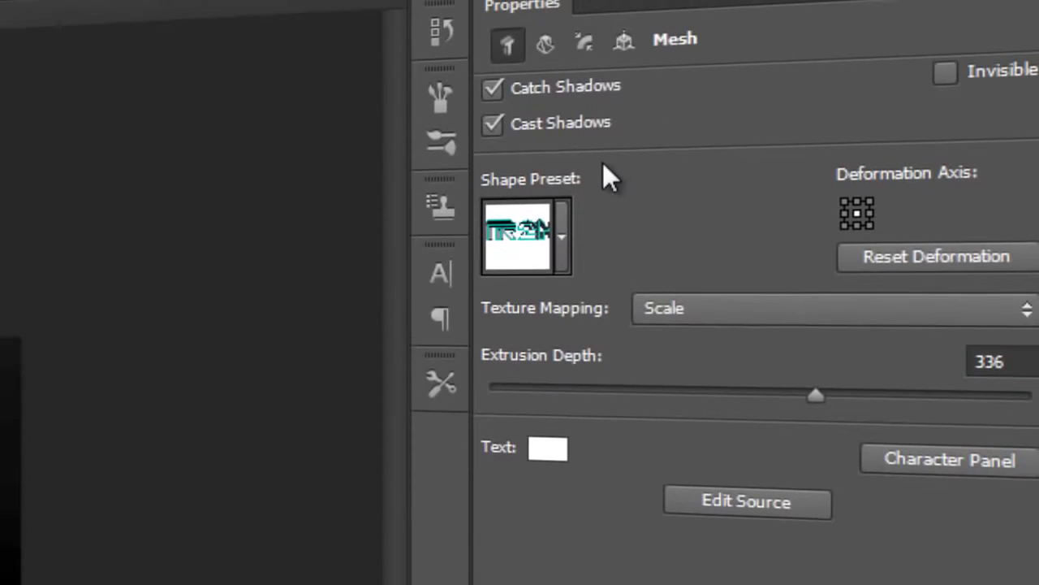
pyautogui.click(546, 42)
pyautogui.click(586, 40)
pyautogui.click(611, 44)
pyautogui.click(508, 45)
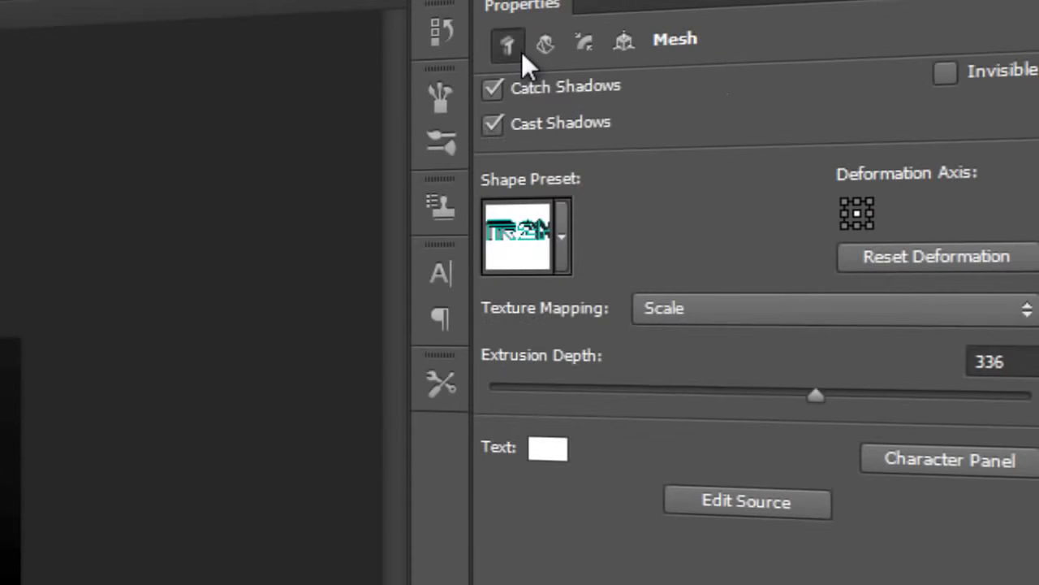
pyautogui.click(748, 505)
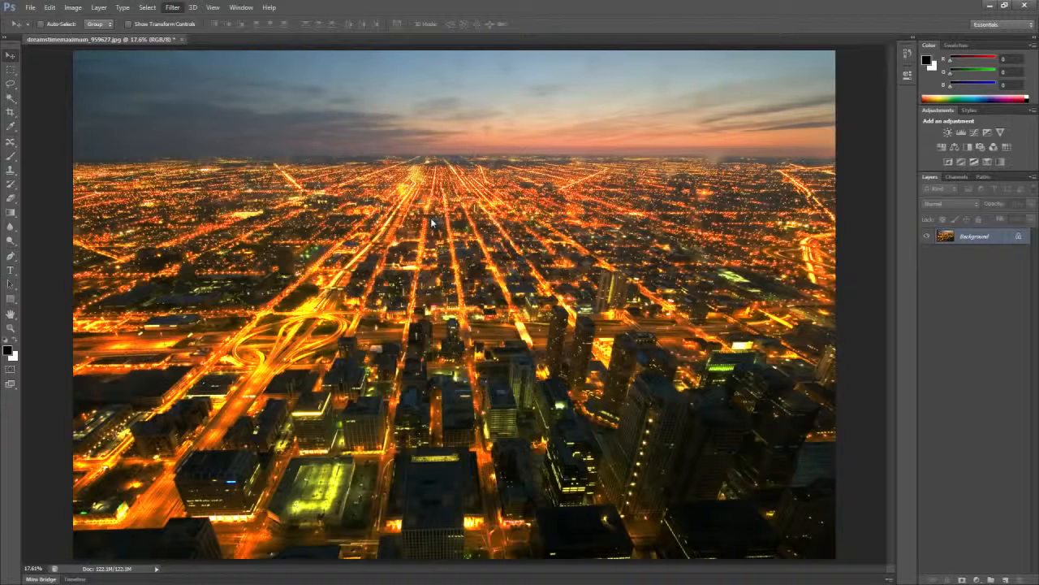
# Use Liquify with a very large brush to warp the city photo so the horizon curves upward
pyautogui.hotkey('ctrl', 'shift', 'x')
pyautogui.moveTo(337, 232)
pyautogui.mouseDown()
pyautogui.moveTo(438, 228)
pyautogui.moveTo(512, 250)
pyautogui.mouseUp()
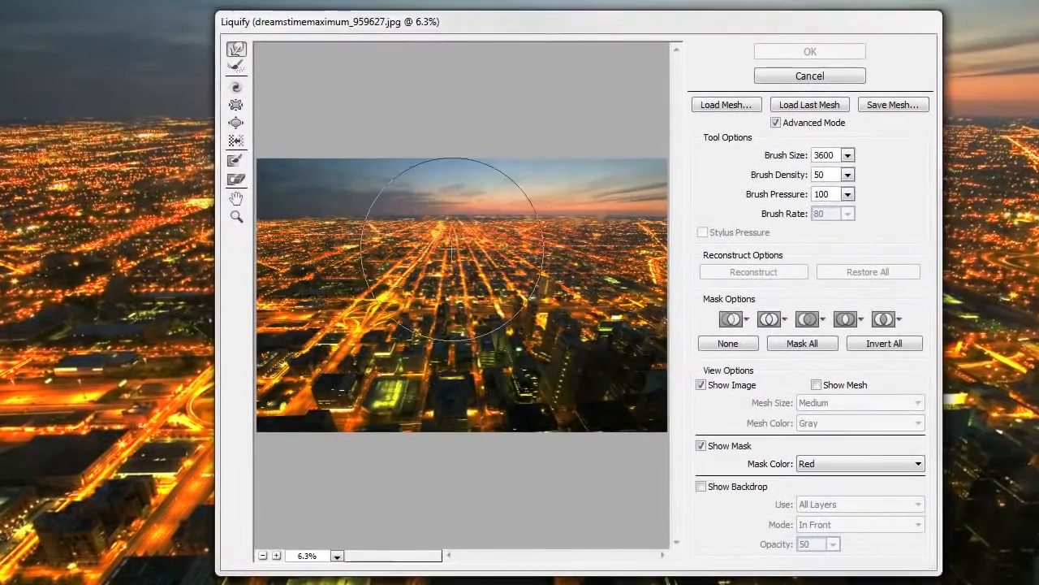
pyautogui.press(']')
pyautogui.press(']')
pyautogui.press(']')
pyautogui.moveTo(475, 299)
pyautogui.mouseDown()
pyautogui.moveTo(545, 285)
pyautogui.moveTo(471, 295)
pyautogui.mouseUp()
pyautogui.hotkey('ctrl', 'z')
pyautogui.moveTo(848, 155); pyautogui.dragTo(808, 177)
pyautogui.moveTo(449, 190)
pyautogui.mouseDown()
pyautogui.moveTo(464, 157)
pyautogui.moveTo(522, 371)
pyautogui.mouseUp()
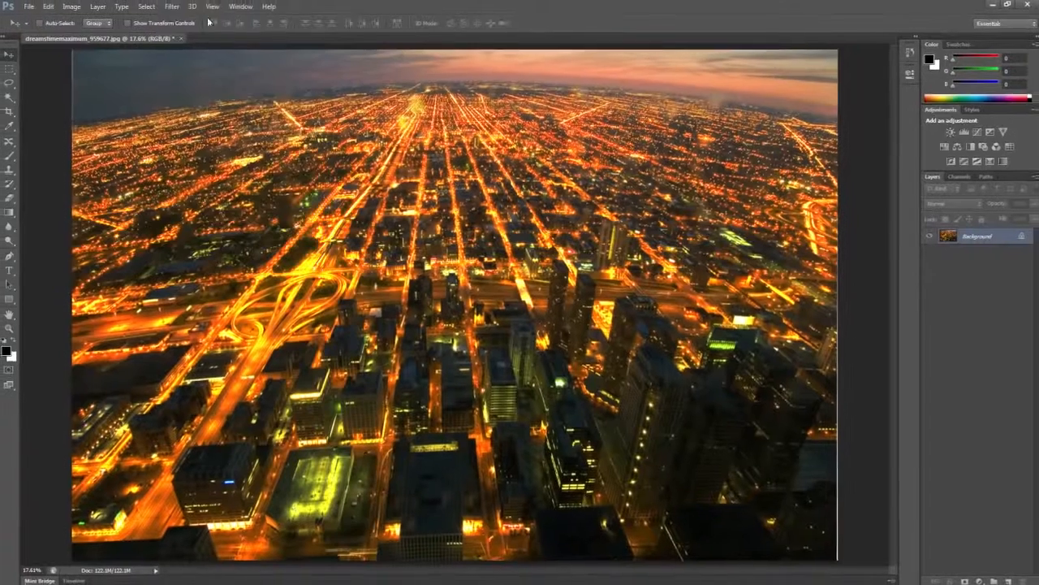
# Open the Lighting Effects filter on the city photo, change the spot light to another type and adjust it over the image
pyautogui.click(172, 7)
pyautogui.moveTo(216, 157)
pyautogui.click(325, 197)
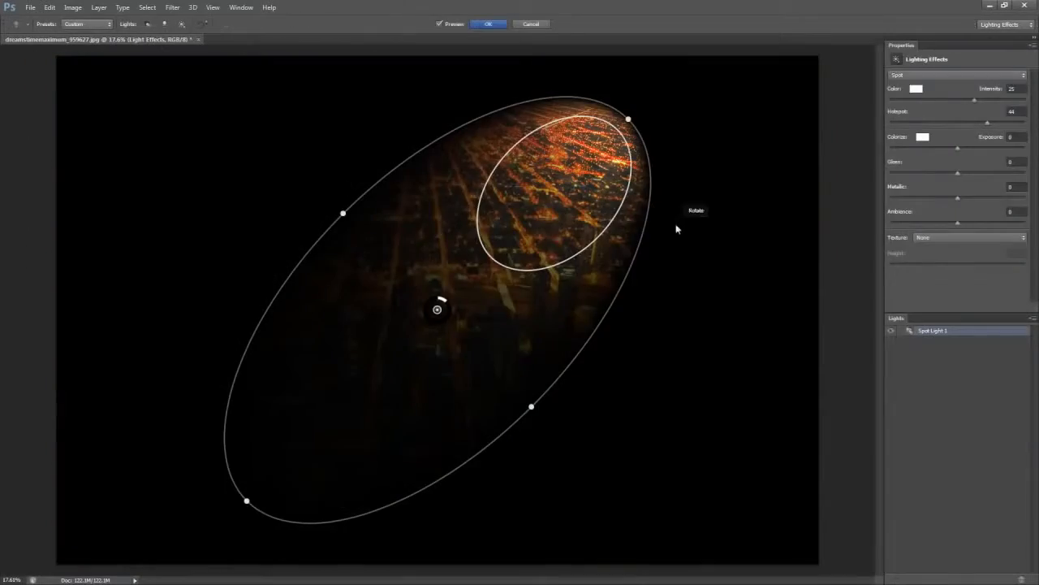
pyautogui.click(931, 75)
pyautogui.click(928, 105)
pyautogui.moveTo(512, 235); pyautogui.dragTo(404, 325)
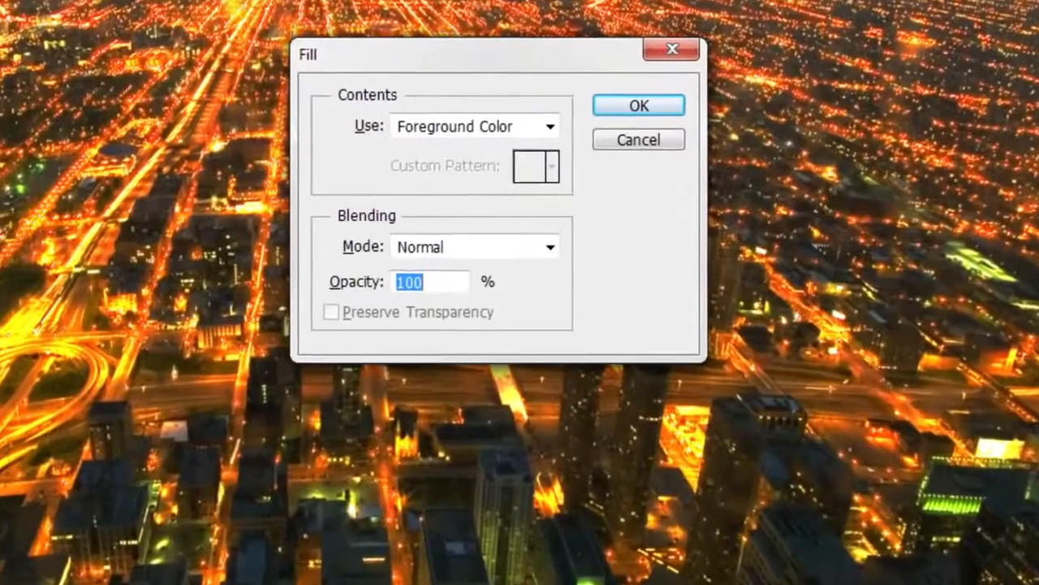
# Fill the image with a custom pattern, using Scripted Patterns with the Symmetry Fill script
pyautogui.click(504, 126)
pyautogui.click(482, 255)
pyautogui.click(552, 166)
pyautogui.doubleClick(519, 261)
pyautogui.click(394, 353)
pyautogui.click(550, 383)
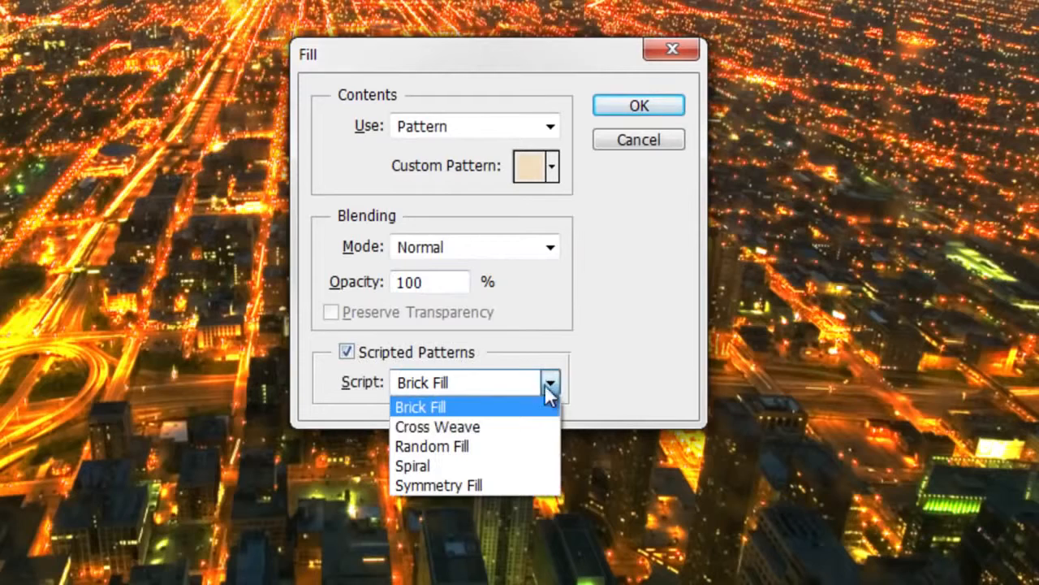
pyautogui.click(530, 484)
pyautogui.click(639, 108)
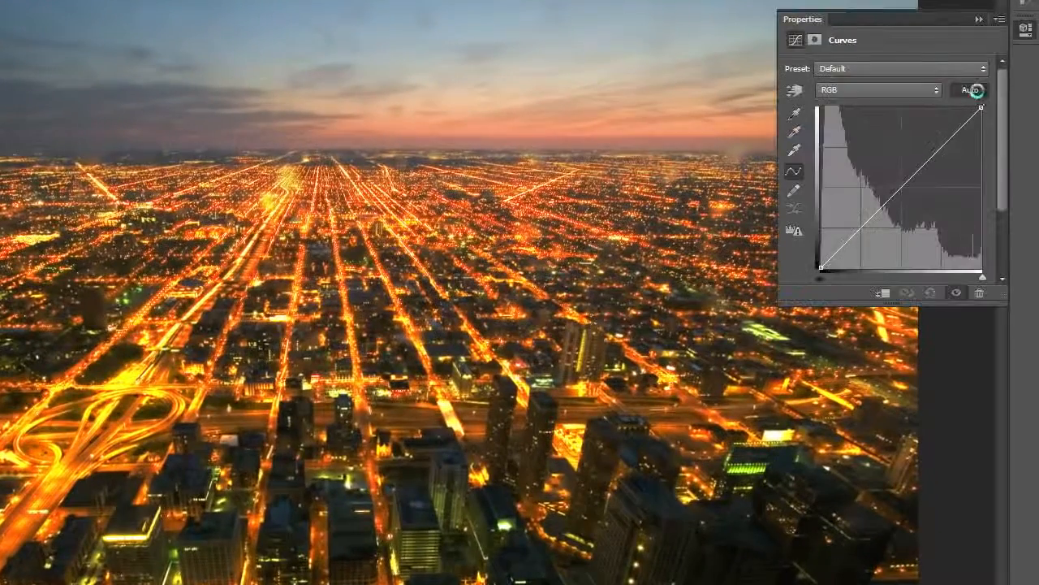
# Auto-correct the Curves adjustment over the city photo and delete that adjustment
pyautogui.click(978, 91)
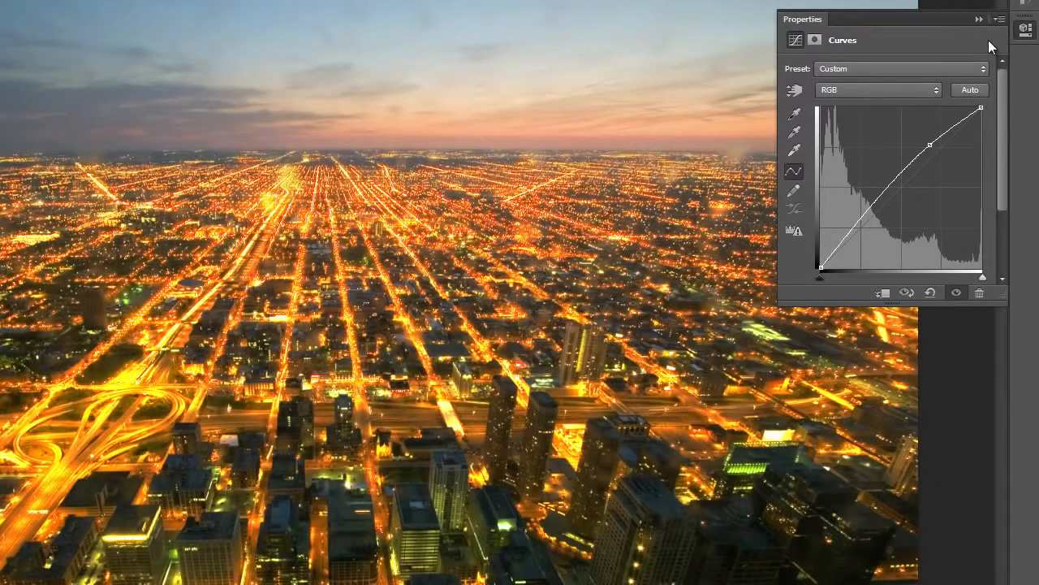
pyautogui.press('Delete')
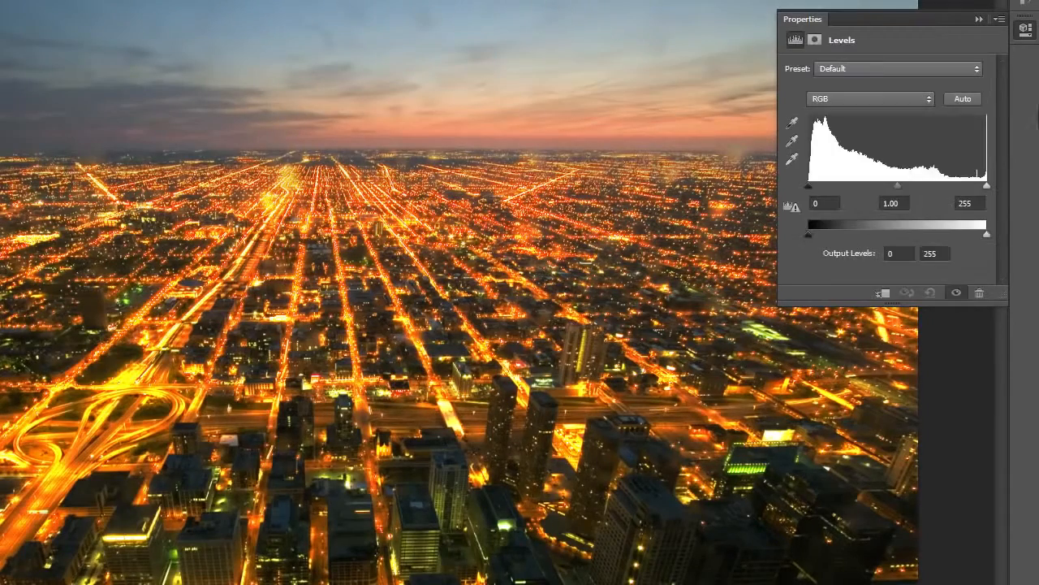
# Auto-correct the Levels adjustment and select Enhance Per Channel Contrast in its Auto Color Correction Options
pyautogui.click(963, 99)
pyautogui.moveTo(813, 190); pyautogui.dragTo(811, 196)
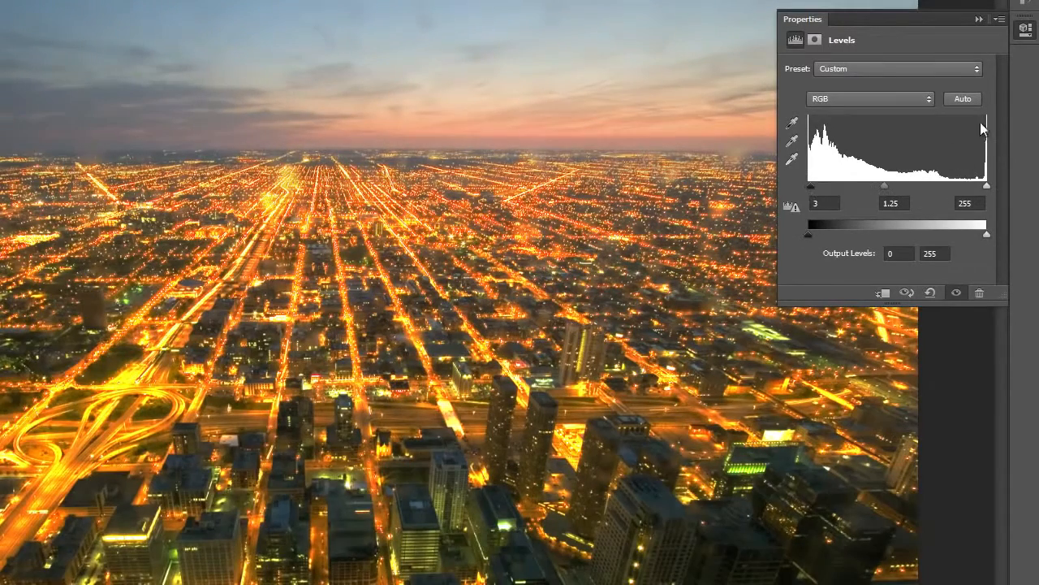
pyautogui.click(1000, 18)
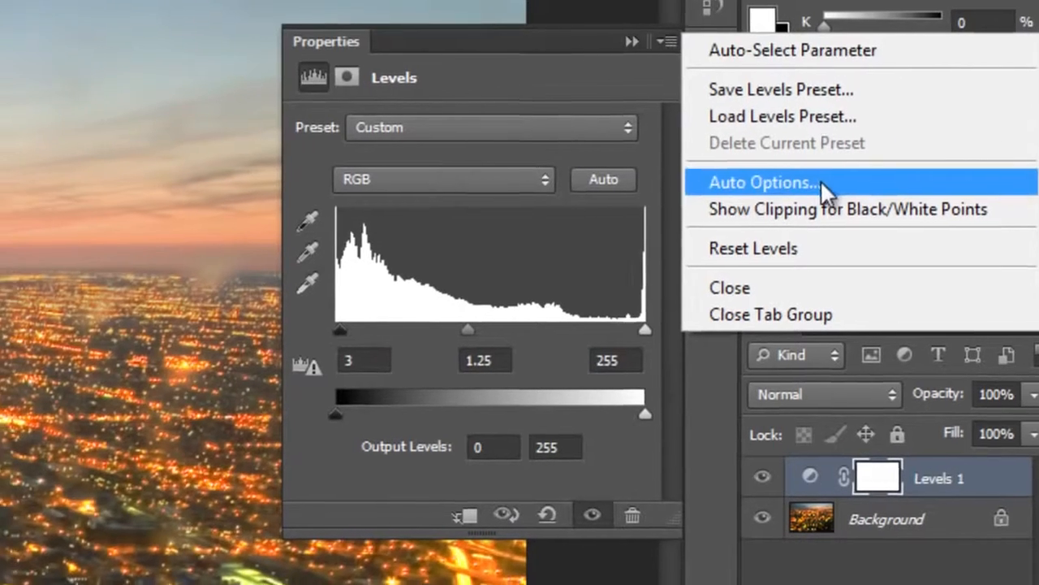
pyautogui.click(803, 187)
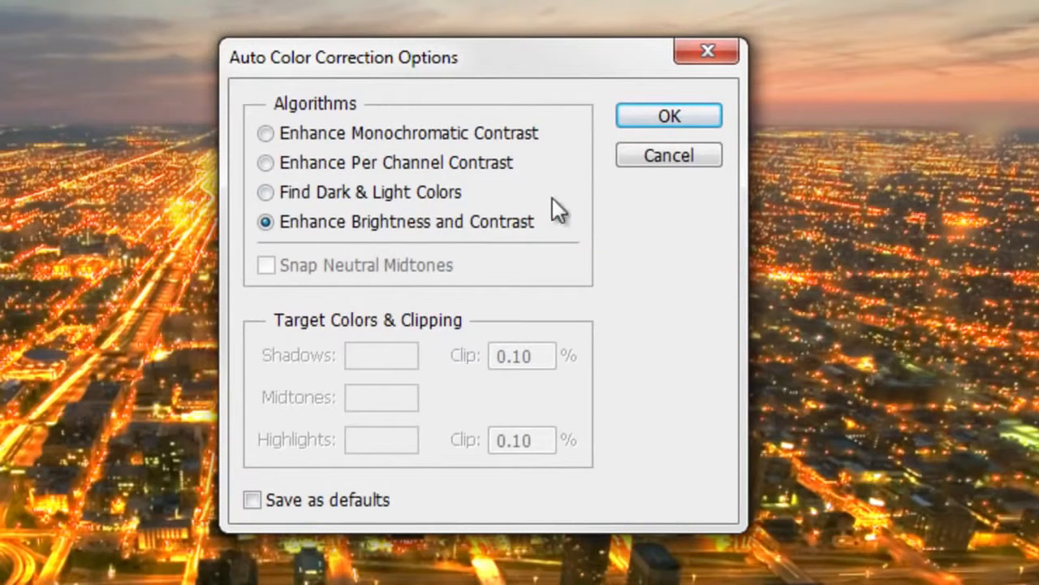
pyautogui.click(472, 165)
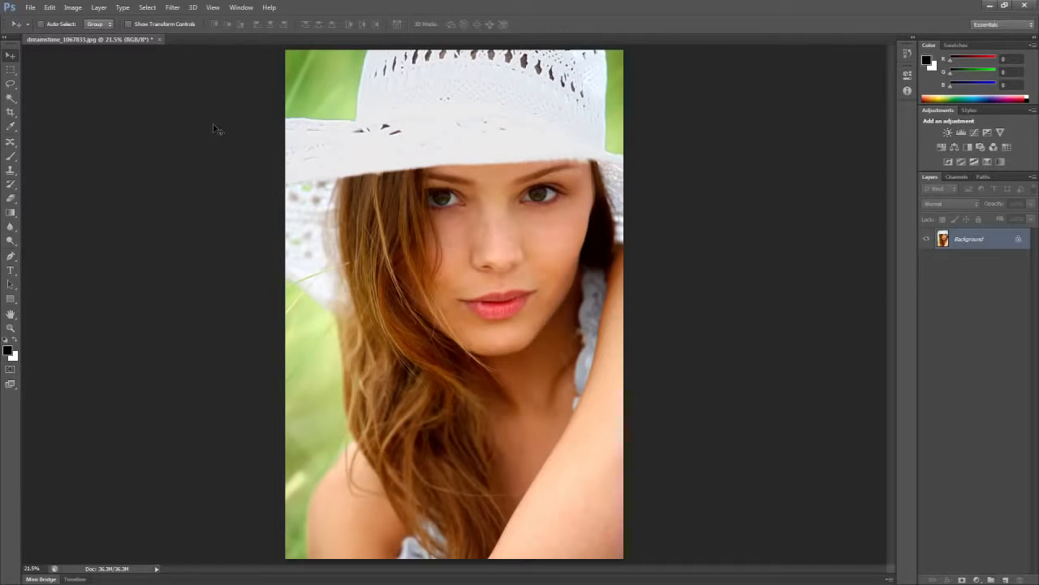
# Select the portrait's skin tones with Color Range, comparing Detect Faces off and on before accepting the selection
pyautogui.click(147, 7)
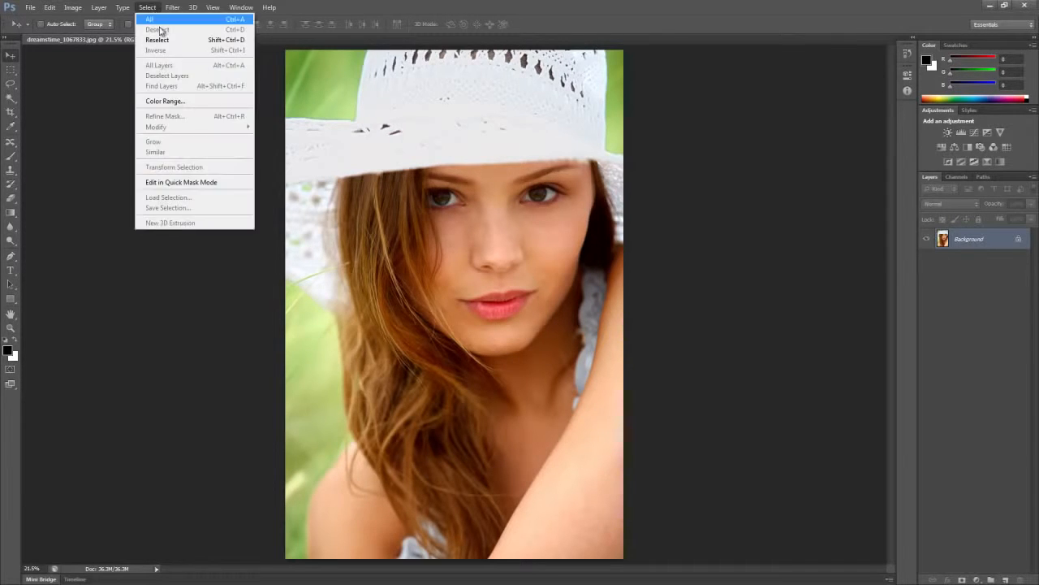
pyautogui.click(163, 104)
pyautogui.click(674, 130)
pyautogui.click(658, 240)
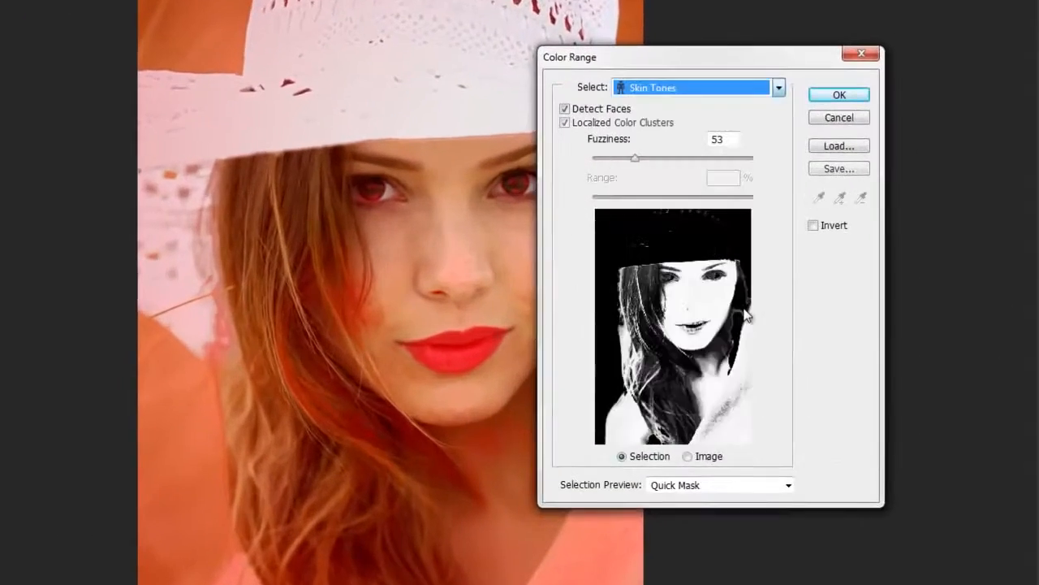
pyautogui.click(611, 109)
pyautogui.click(611, 110)
pyautogui.click(826, 95)
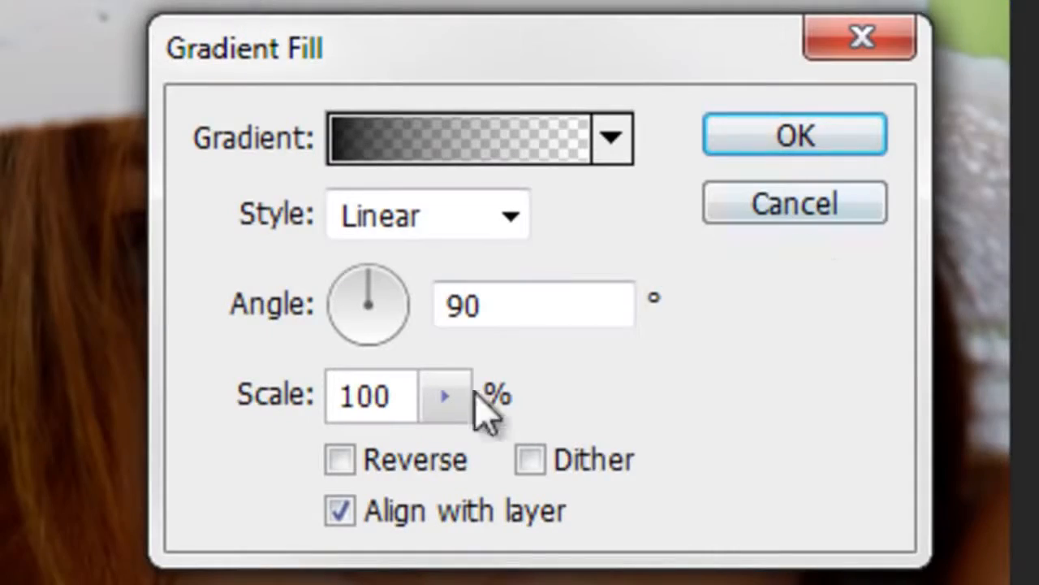
# Enlarge the scale of the reversed radial Gradient Fill over the portrait and apply it
pyautogui.moveTo(441, 398); pyautogui.dragTo(641, 476)
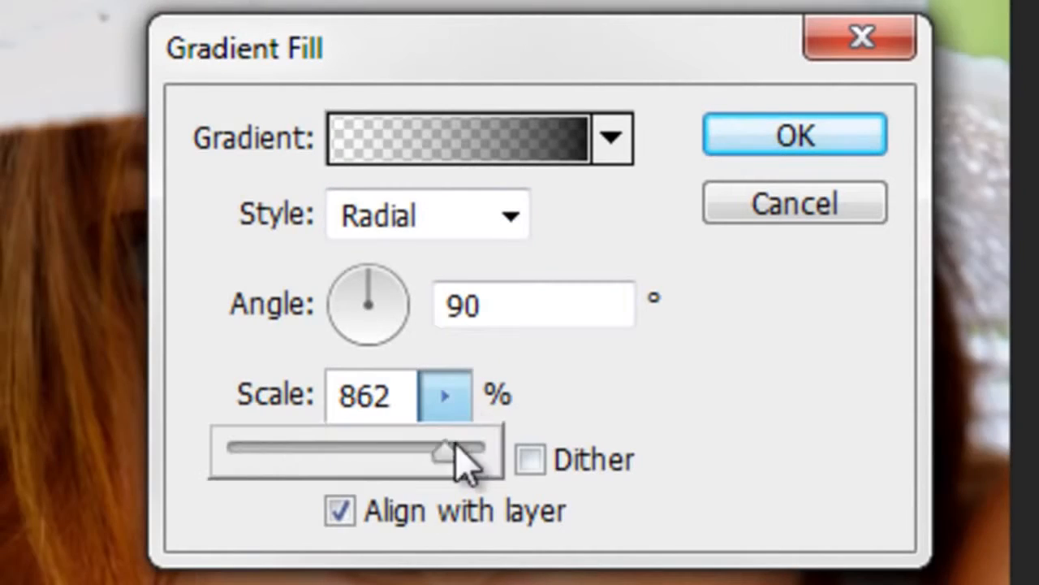
pyautogui.moveTo(468, 460); pyautogui.dragTo(436, 463)
pyautogui.click(796, 134)
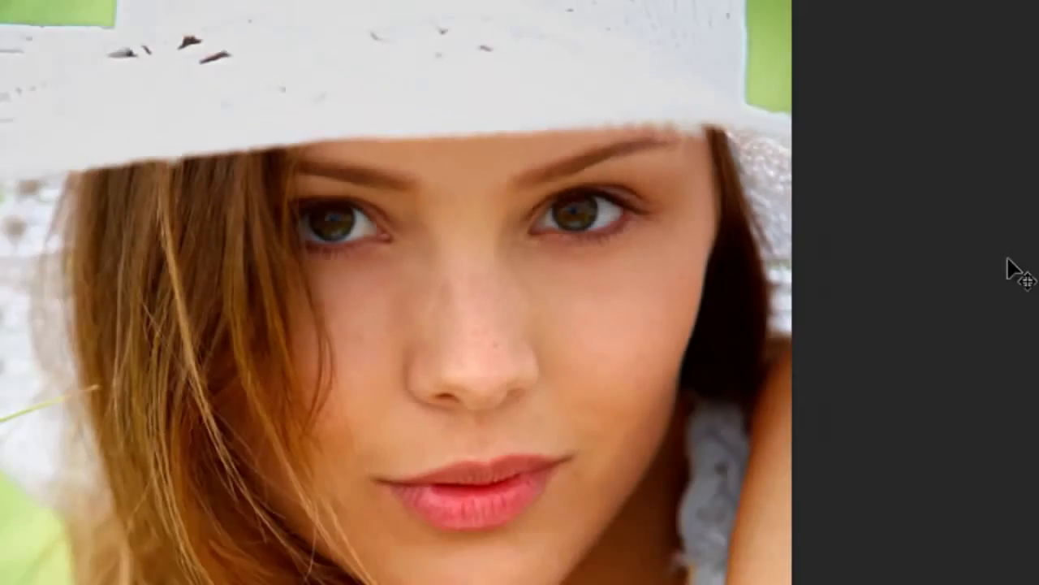
# Set the Eyedropper tool to sample Current & Below
pyautogui.press('i')
pyautogui.click(251, 25)
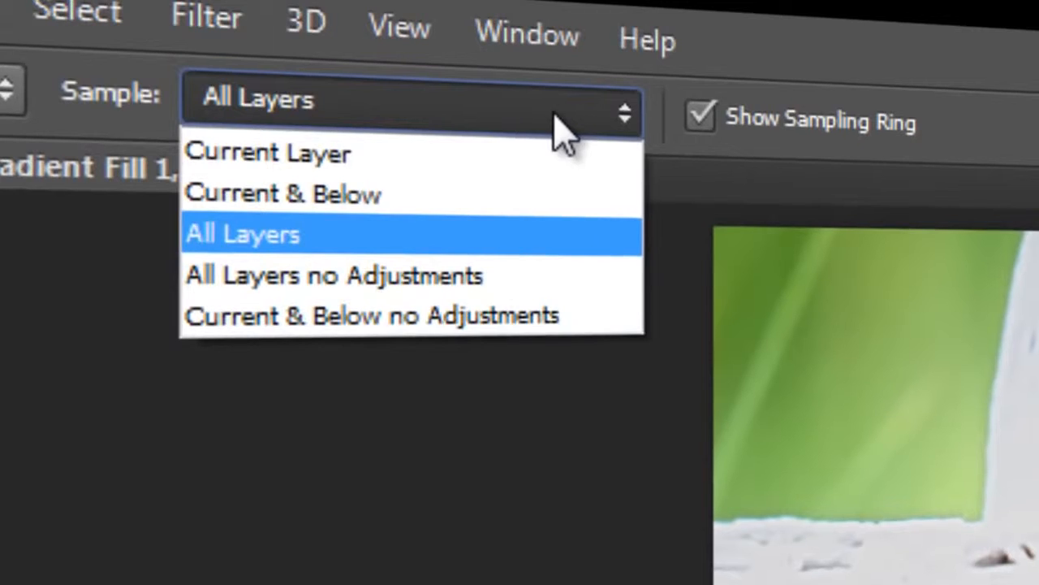
pyautogui.click(573, 208)
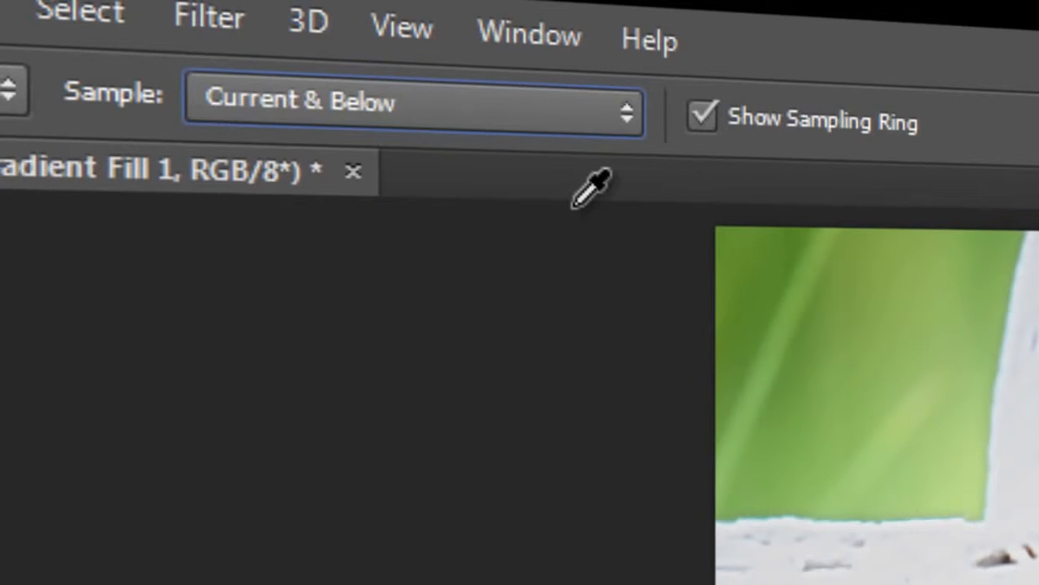
# Set the Magic Wand tool's sample size to 31 by 31 Average
pyautogui.press('w')
pyautogui.click(580, 114)
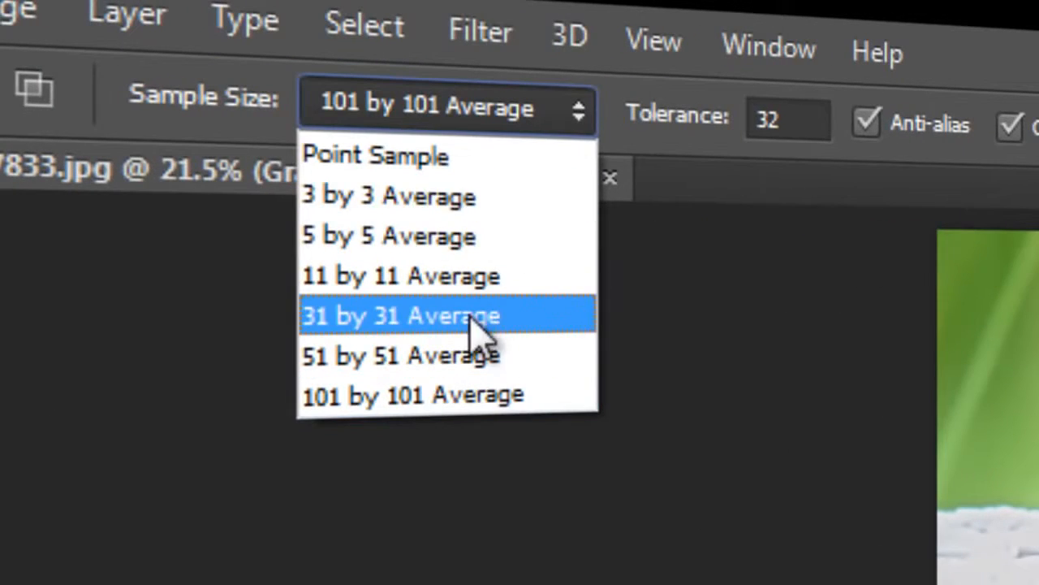
pyautogui.click(580, 322)
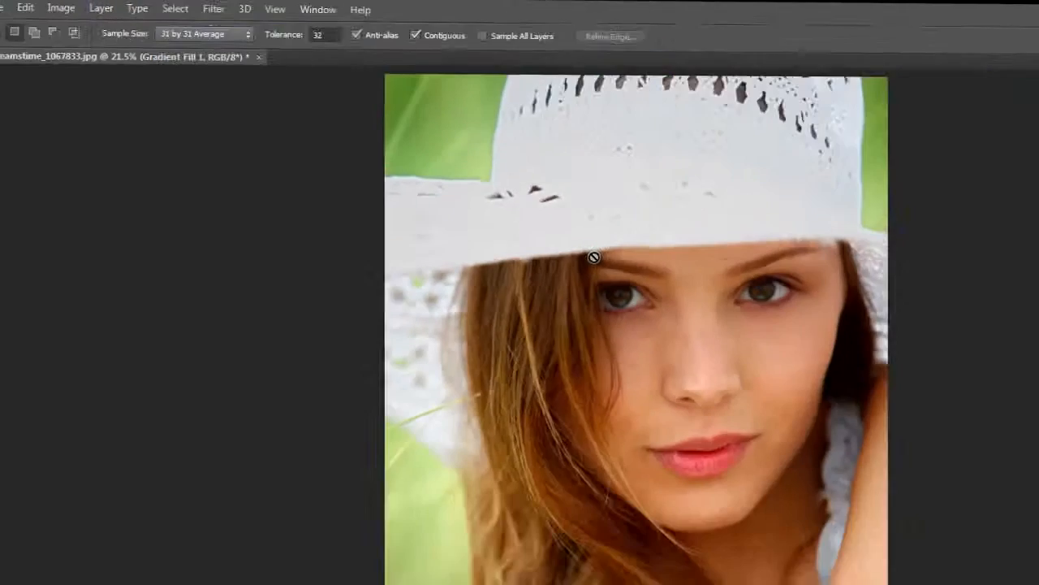